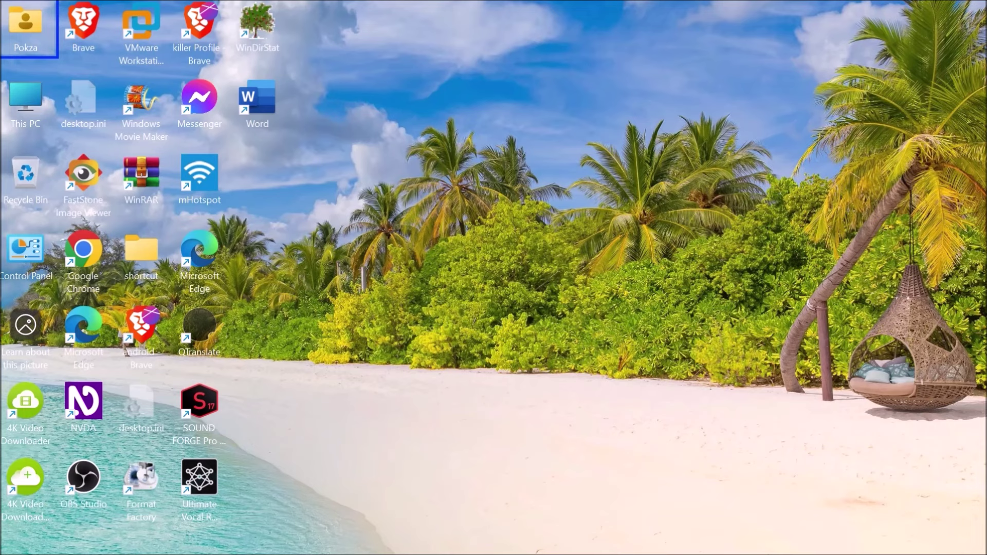
- Open the Sonata voice manager from the NVDA menu
key("Insert+n")
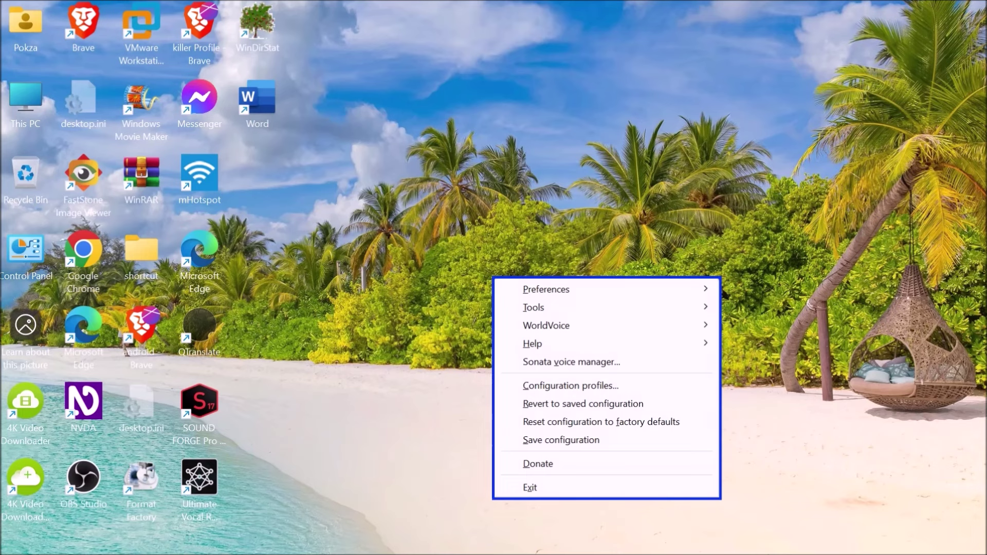
key("Down")
key("Down")
key("Down")
key("Down")
key("Down")
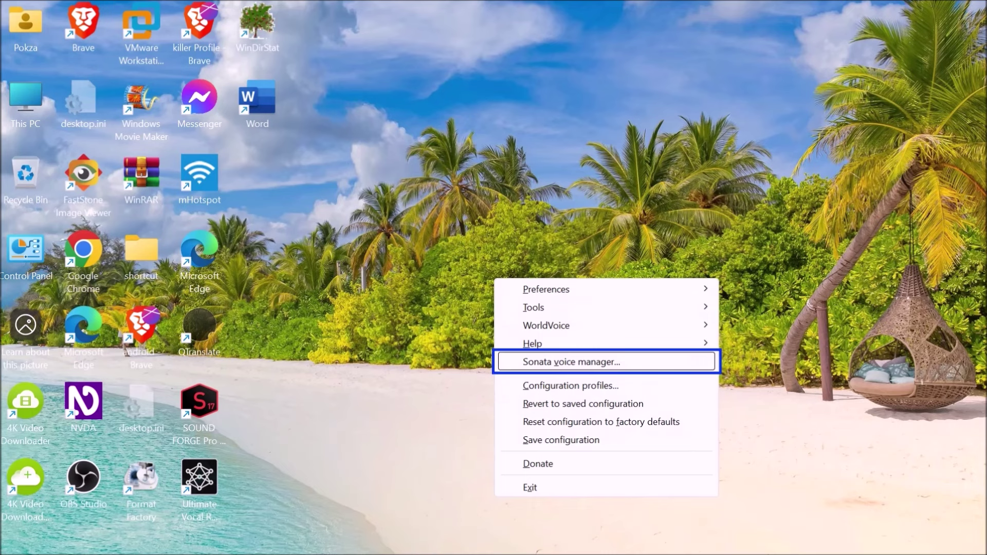
key("Return")
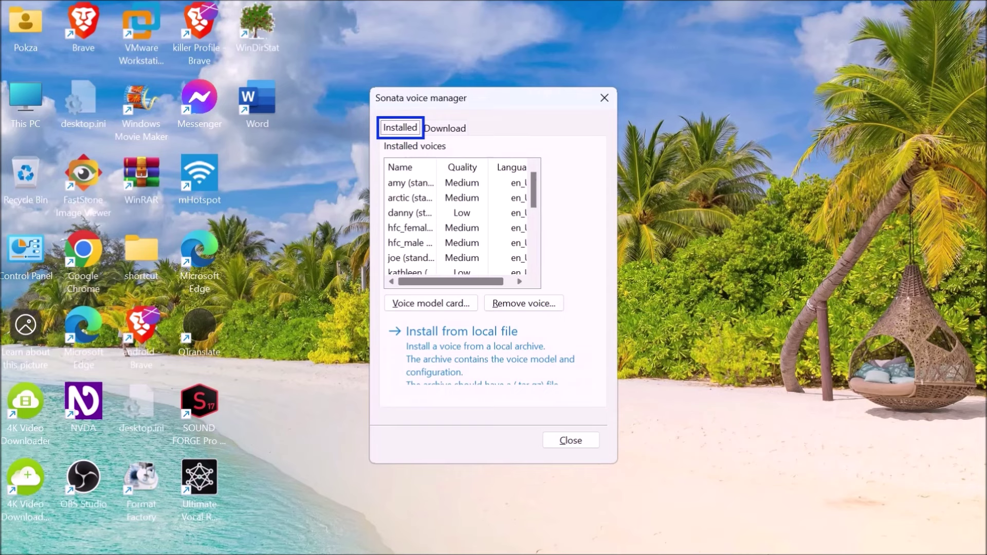
- Examine the installed voices, including amy and arctic, and the options for the voice model card, removal and local installation
key("Tab")
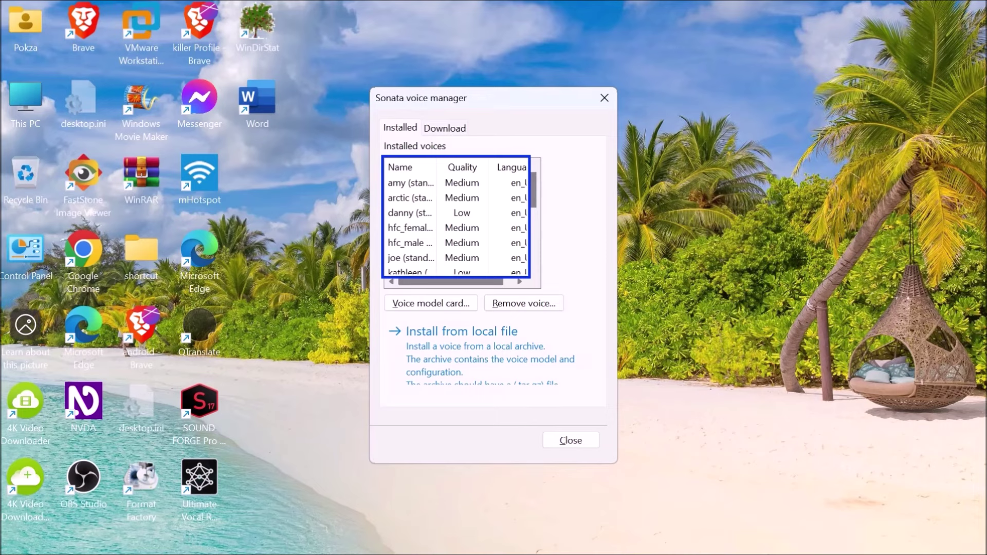
key("Down")
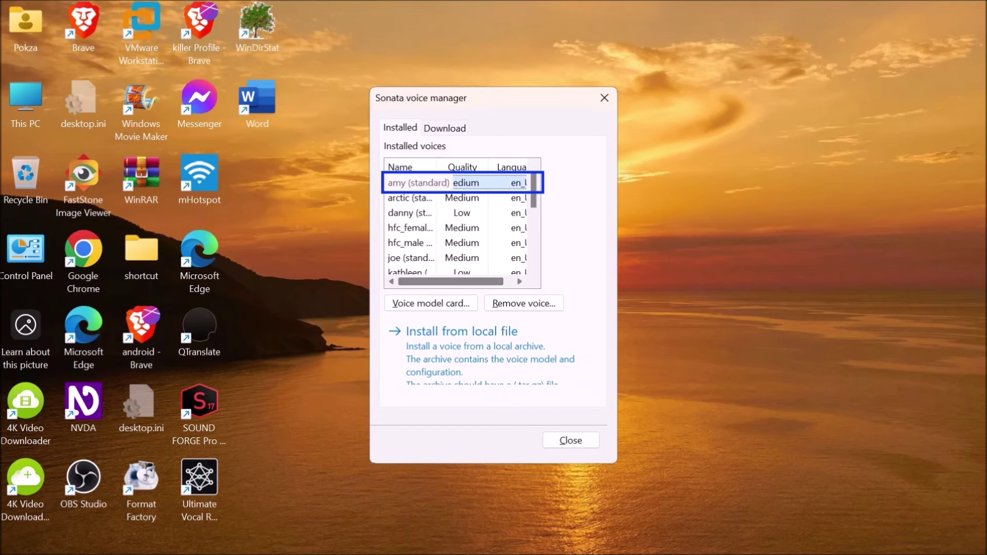
key("Down")
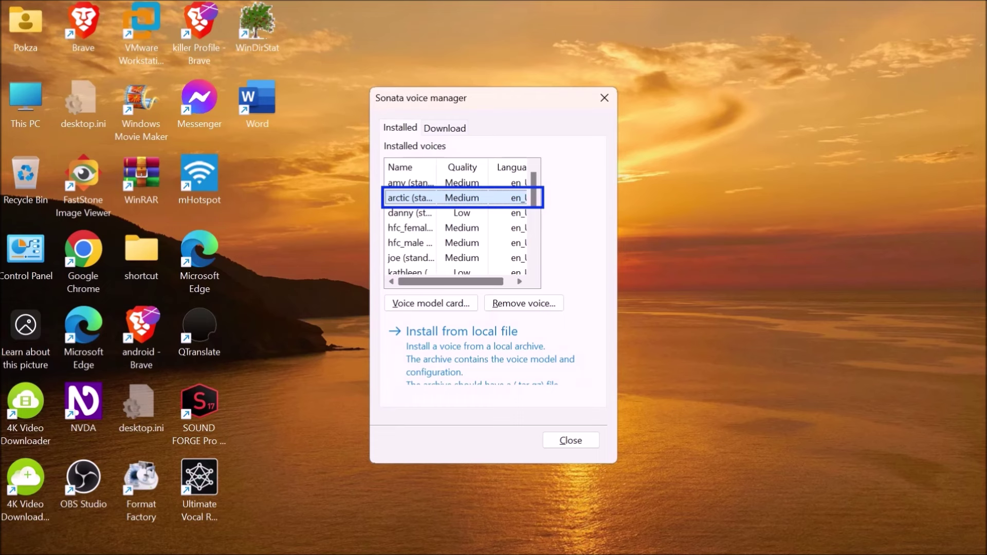
key("Tab")
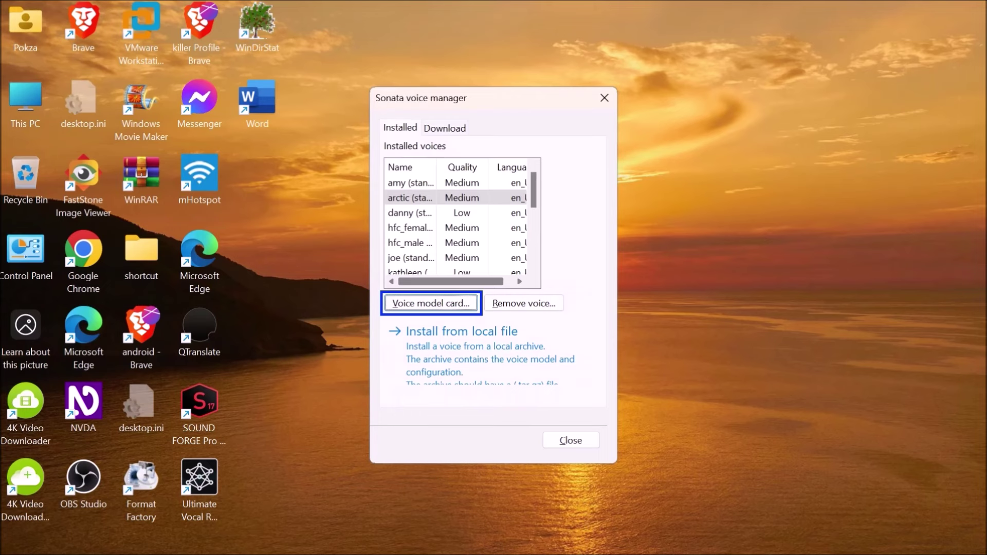
key("Tab")
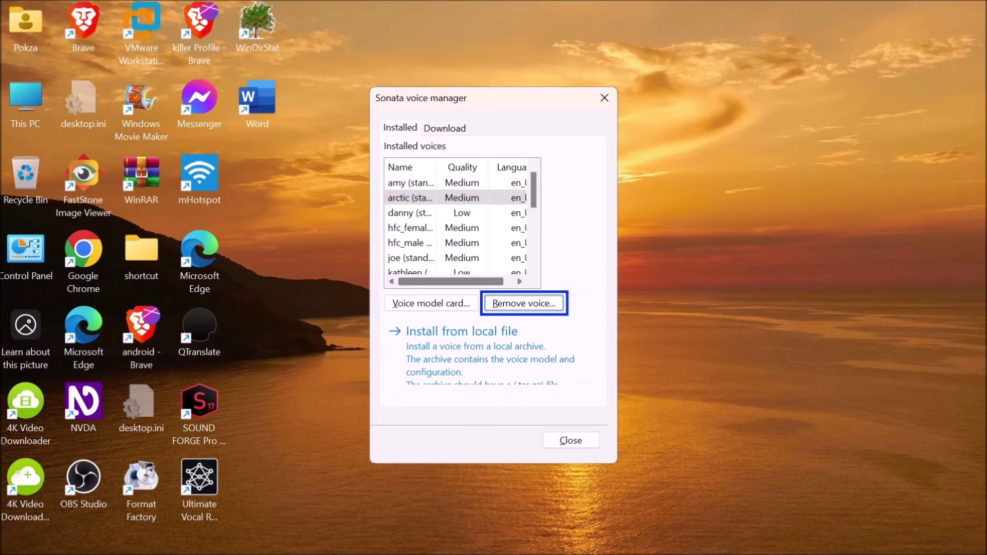
key("Tab")
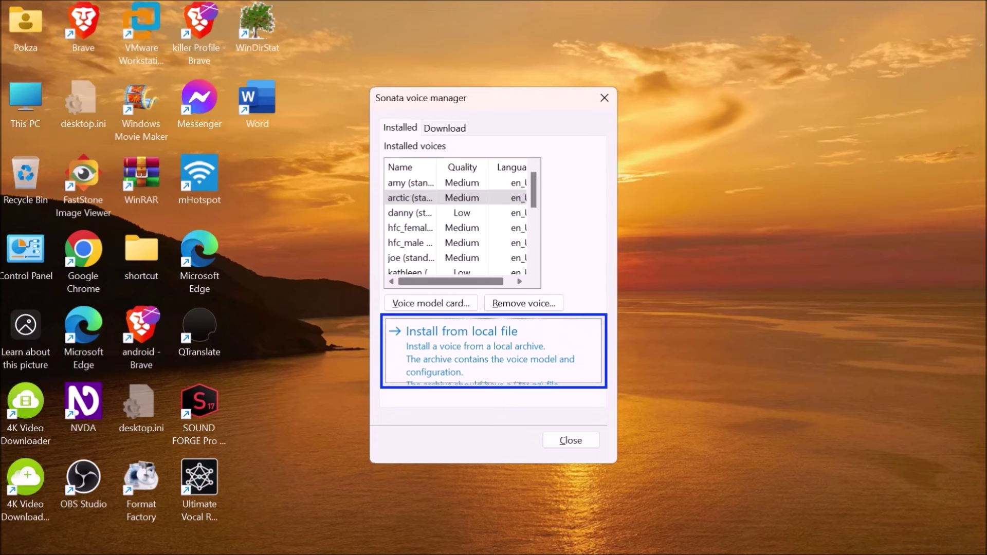
key("Tab")
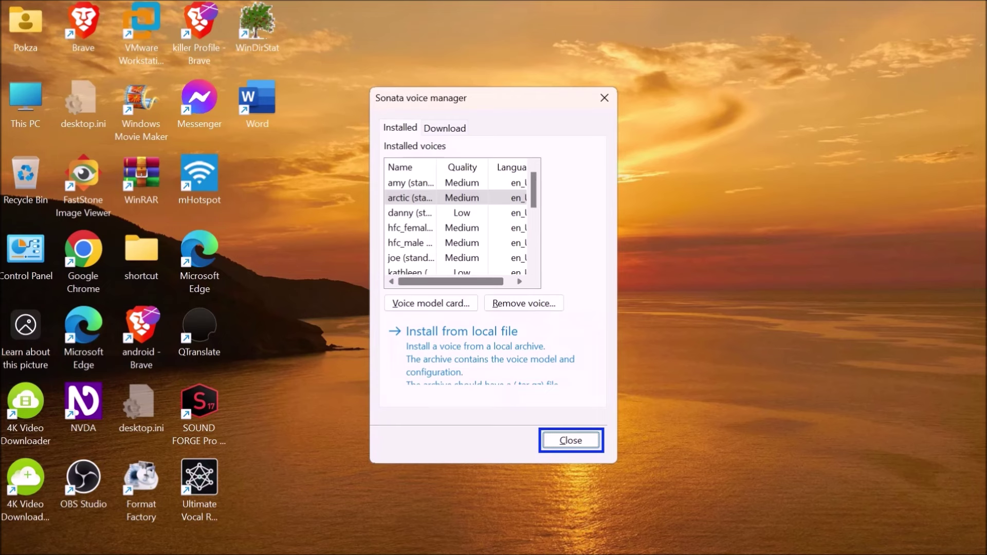
key("Tab")
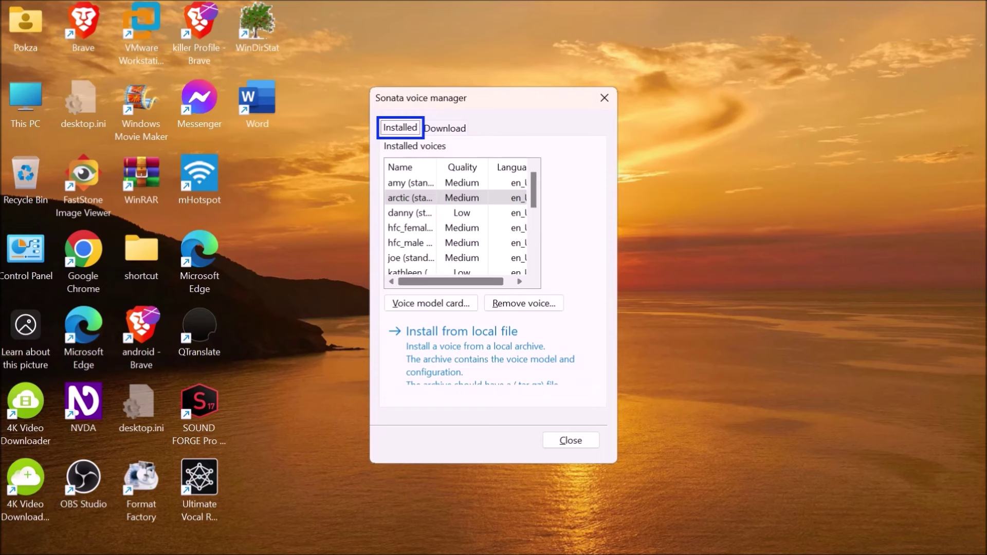
- Browse the downloadable voices language by language, from Arabic (Jordan) through Nepali (Nepal)
key("Right")
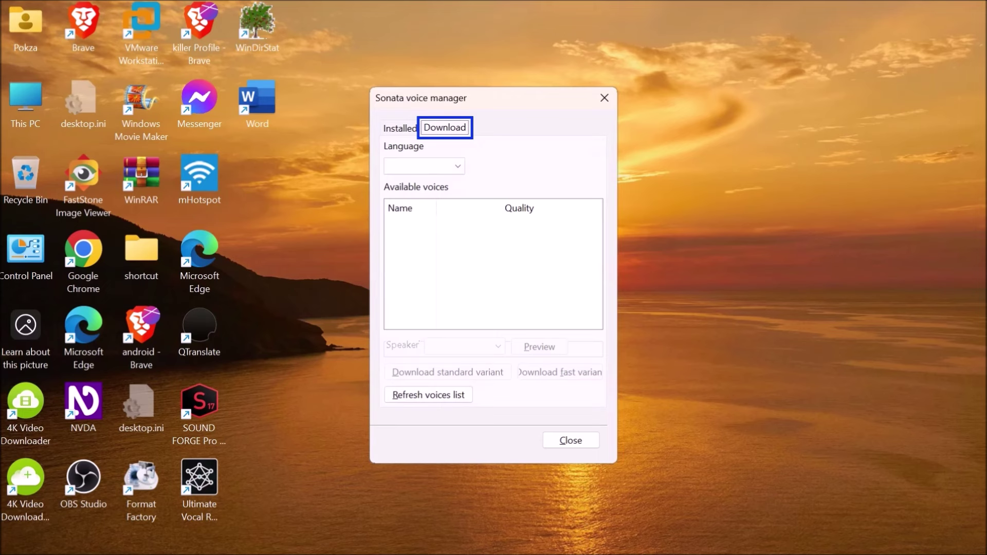
key("Tab")
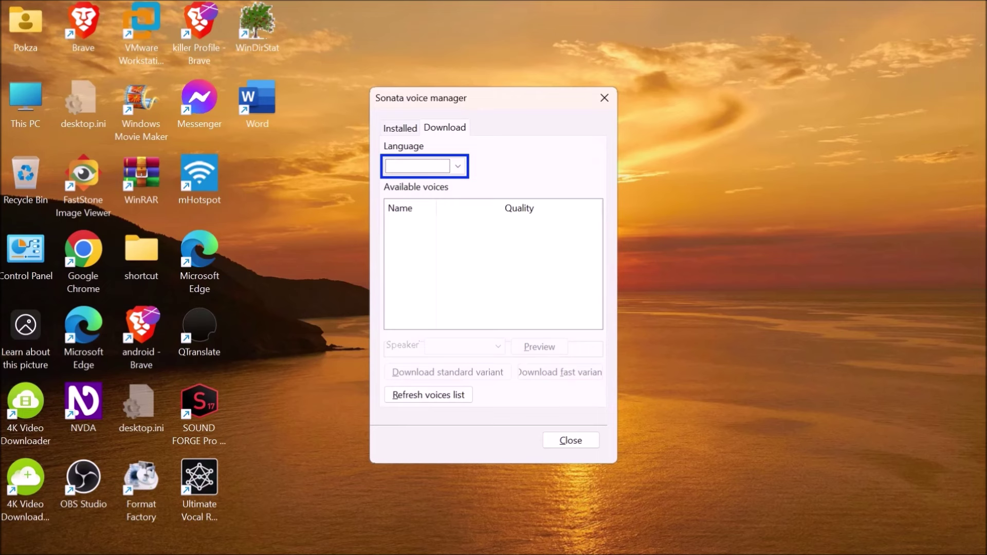
key("Down")
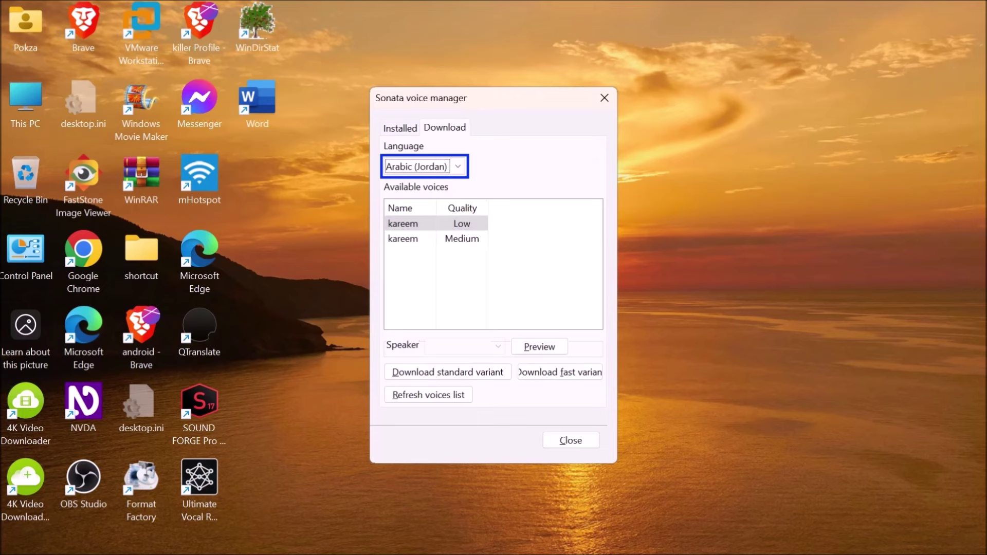
key("Down")
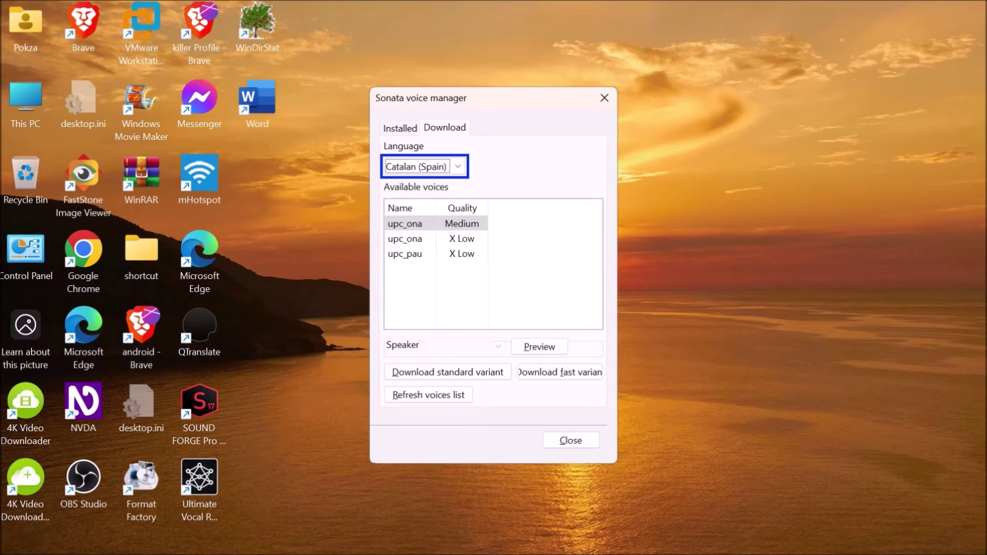
key("Up")
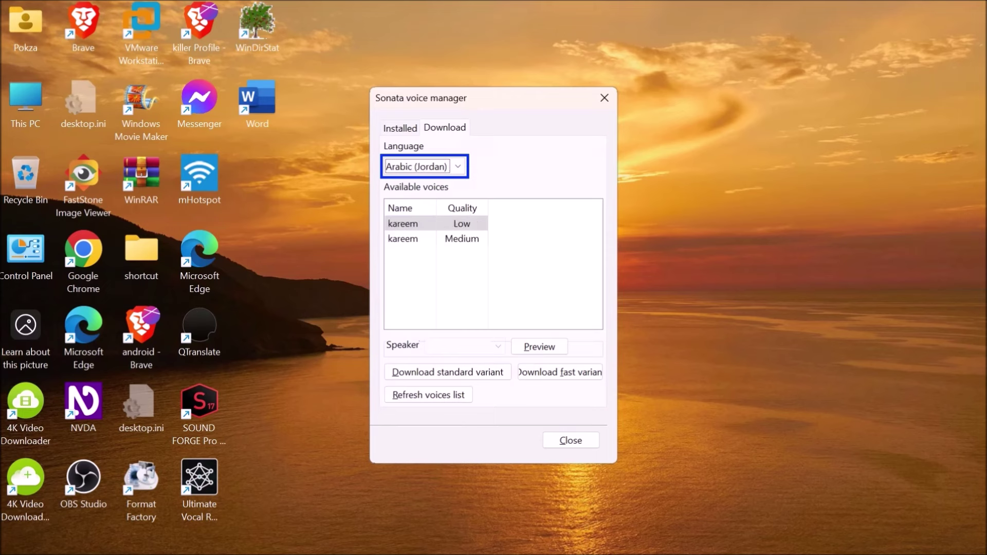
key("Down")
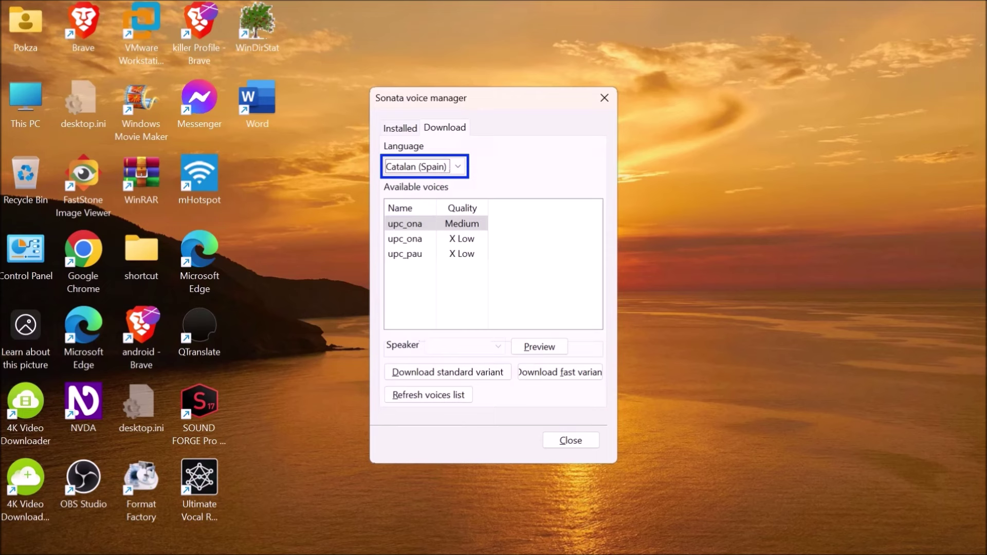
key("Down")
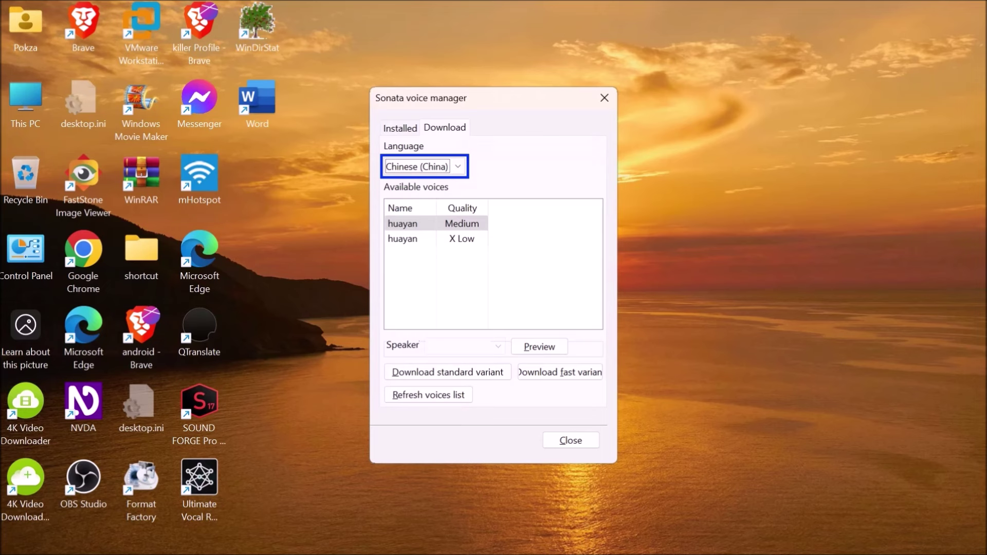
key("Down")
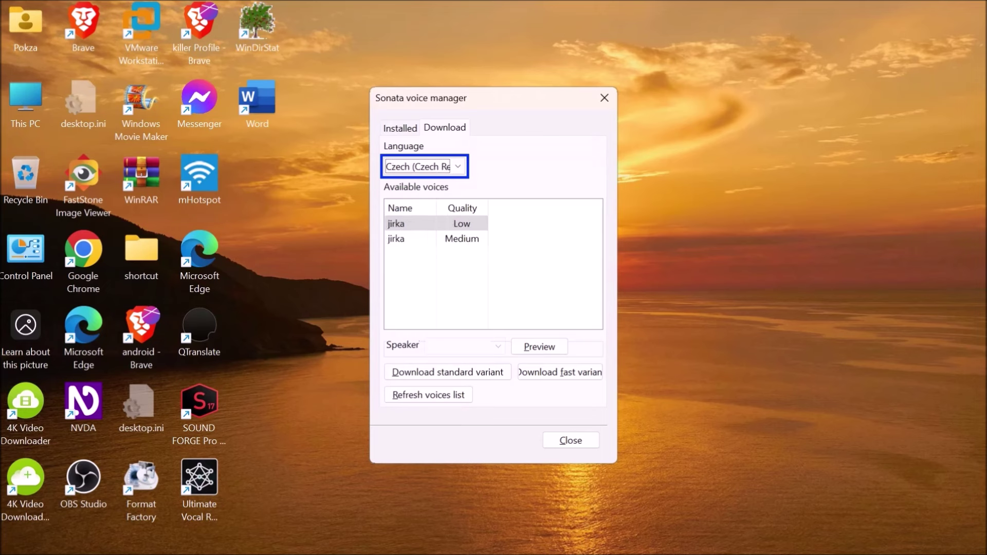
key("Down")
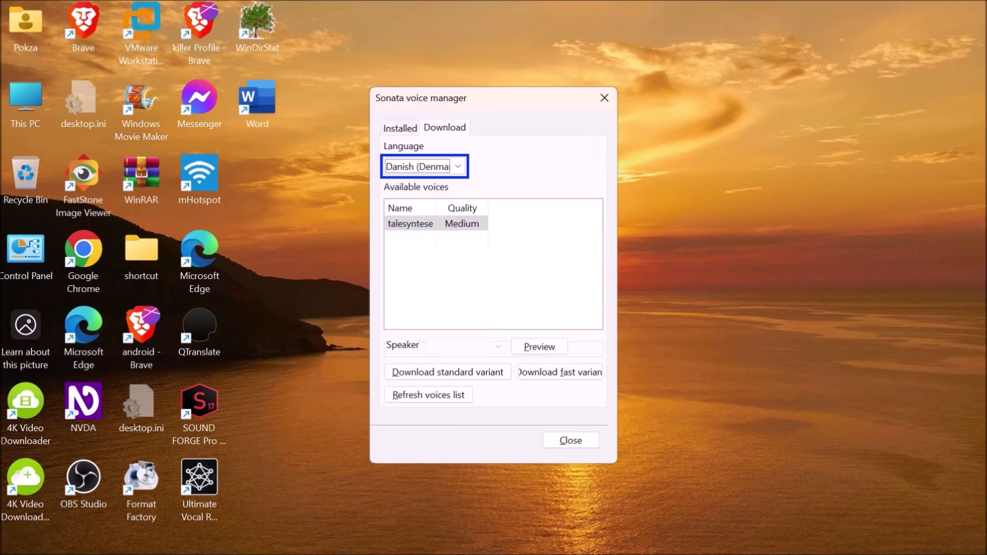
key("Down")
key("Down")
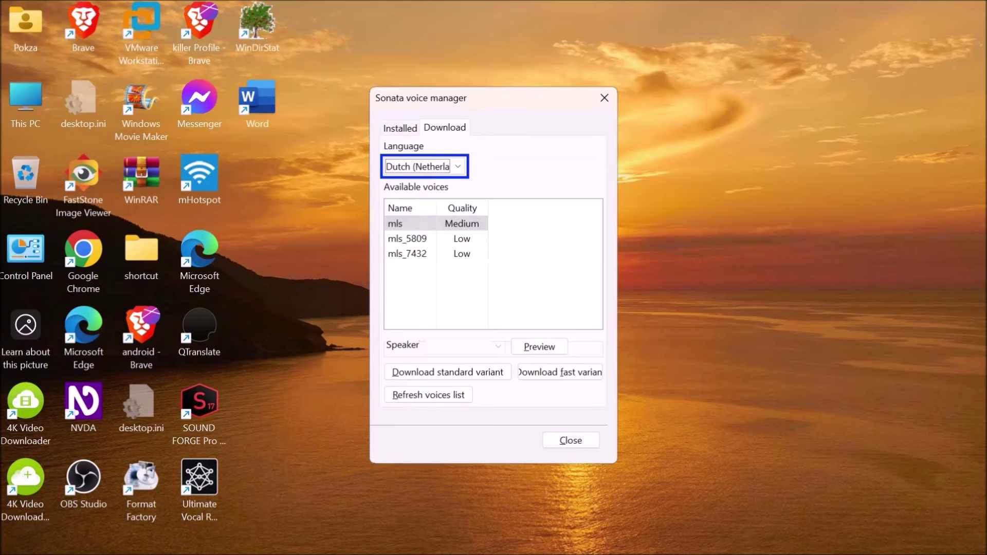
key("Down")
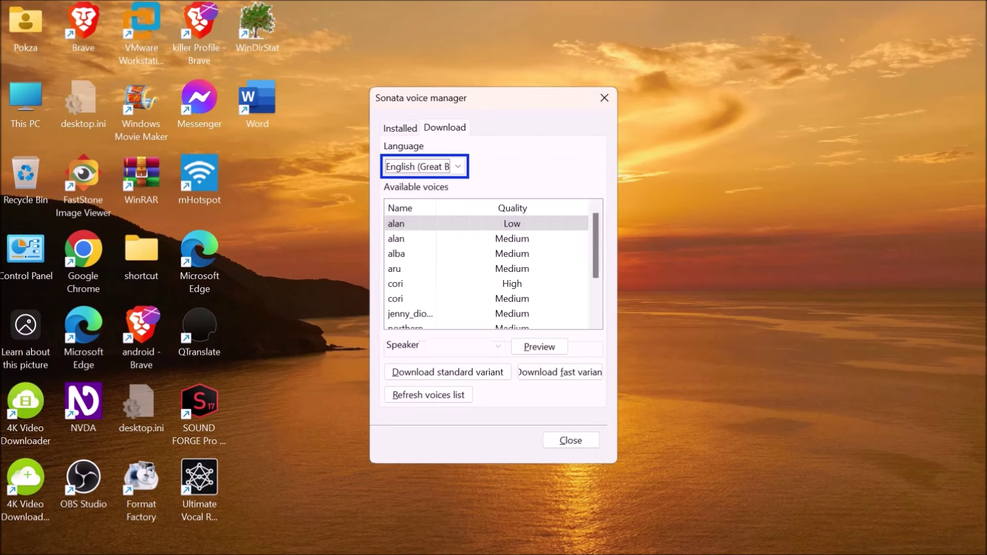
key("Down")
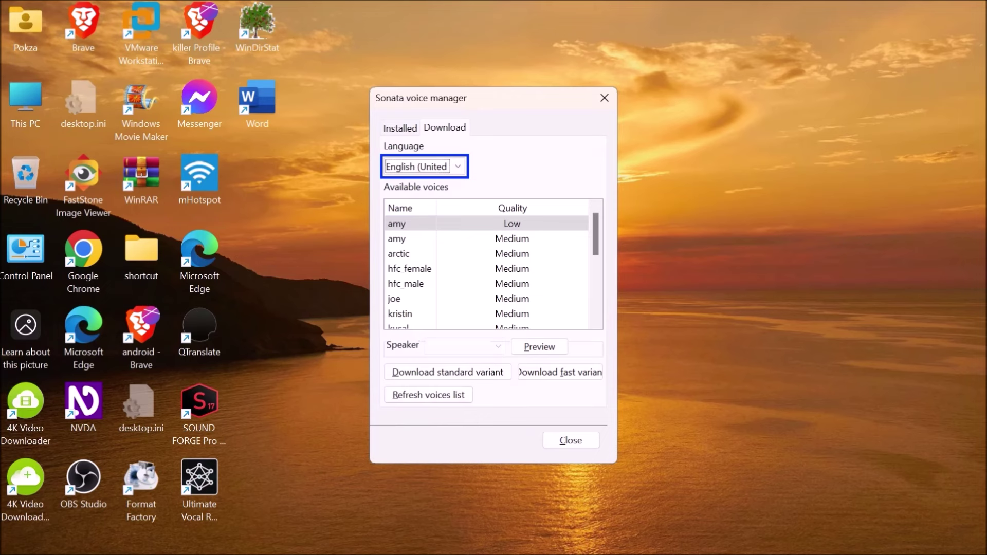
key("Down")
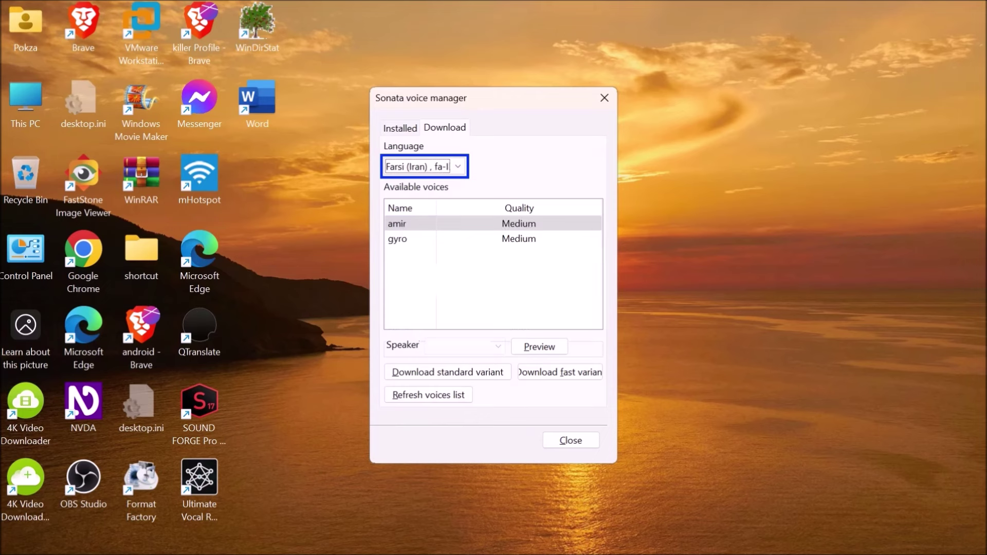
key("Down")
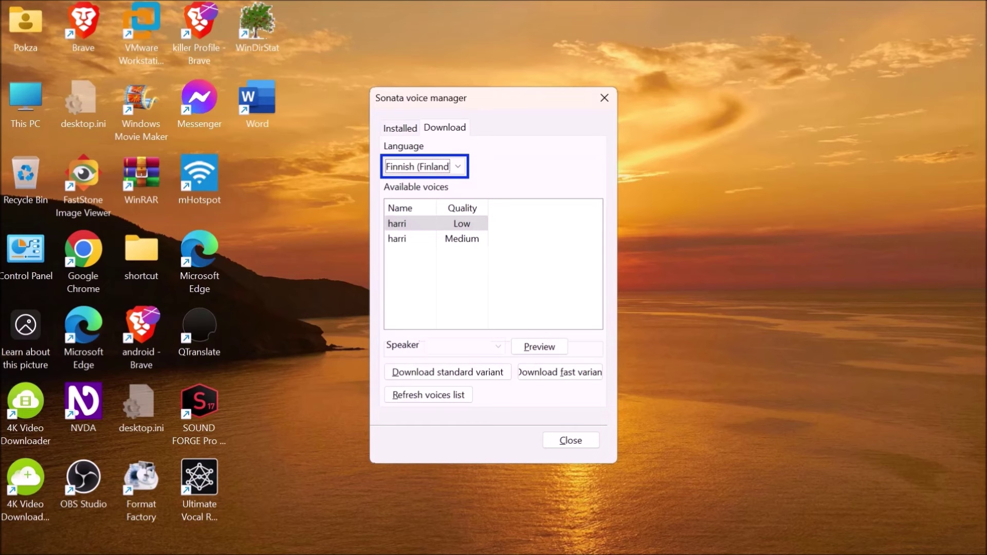
key("Down")
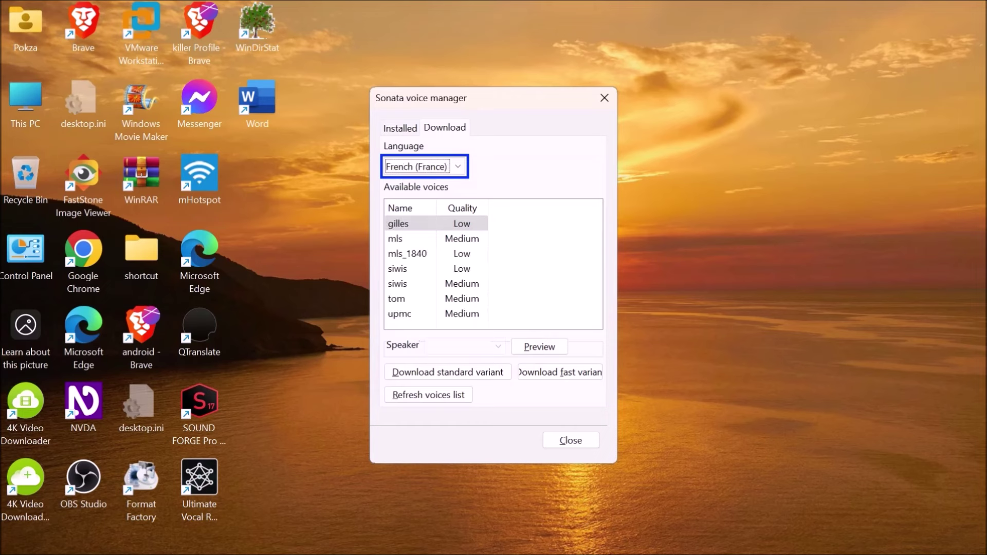
key("Down")
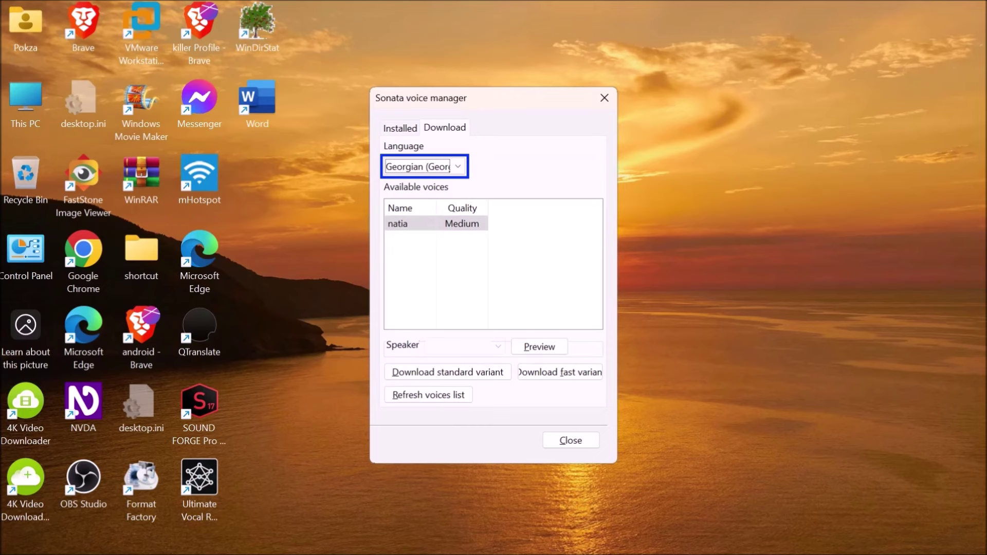
key("Down")
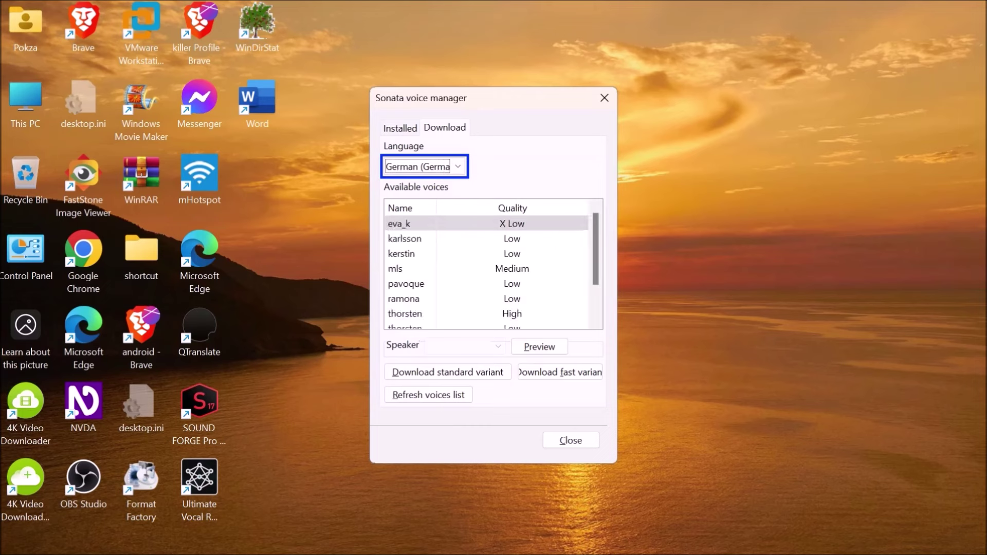
key("Down")
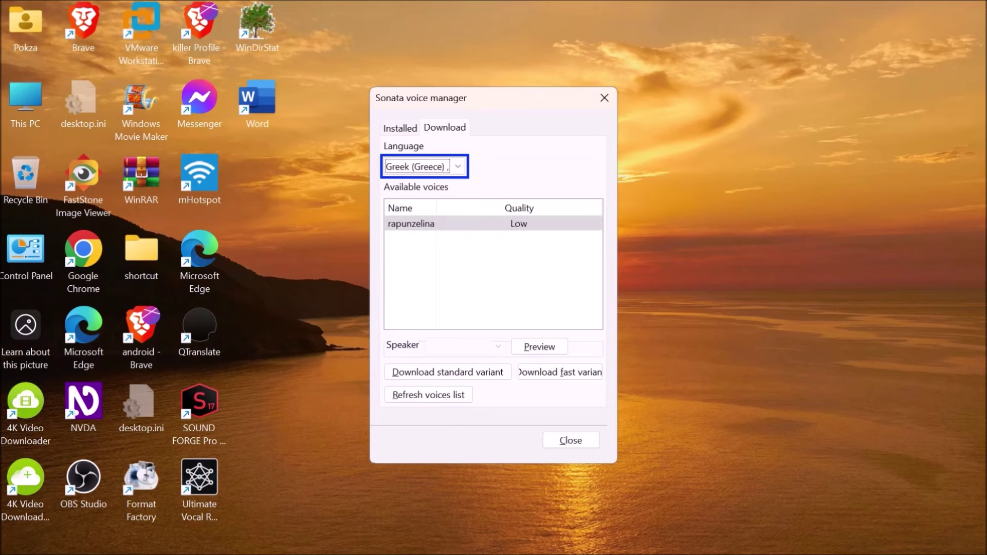
key("Down")
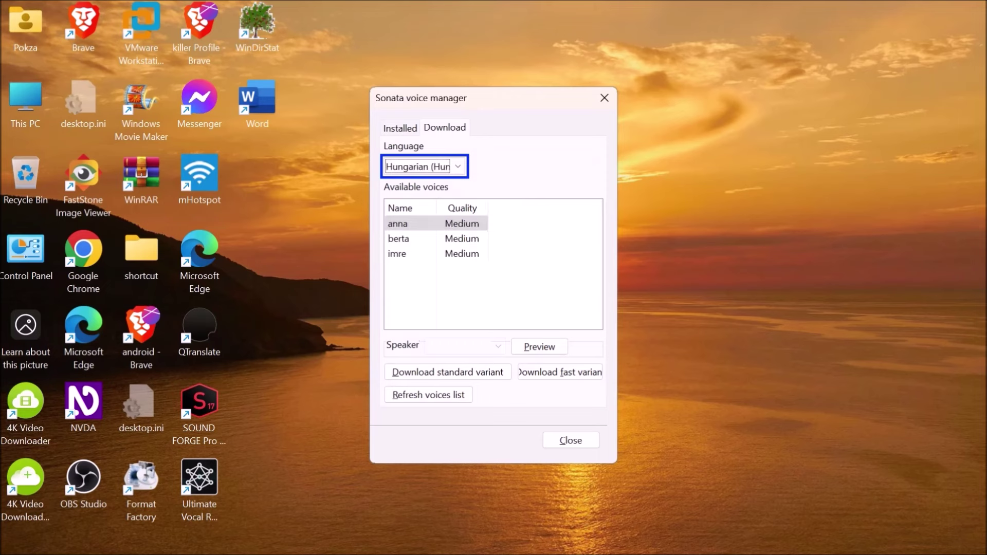
key("Down")
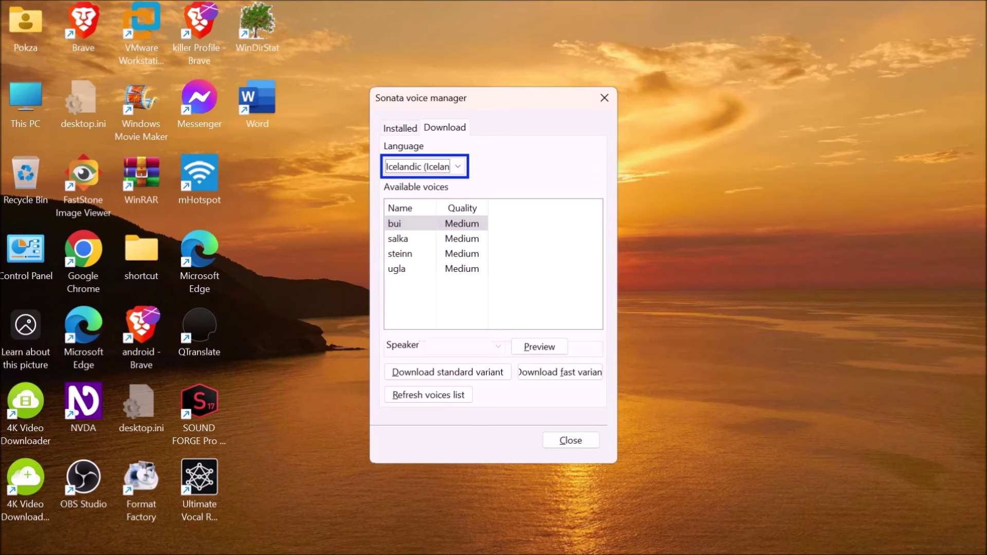
key("Down")
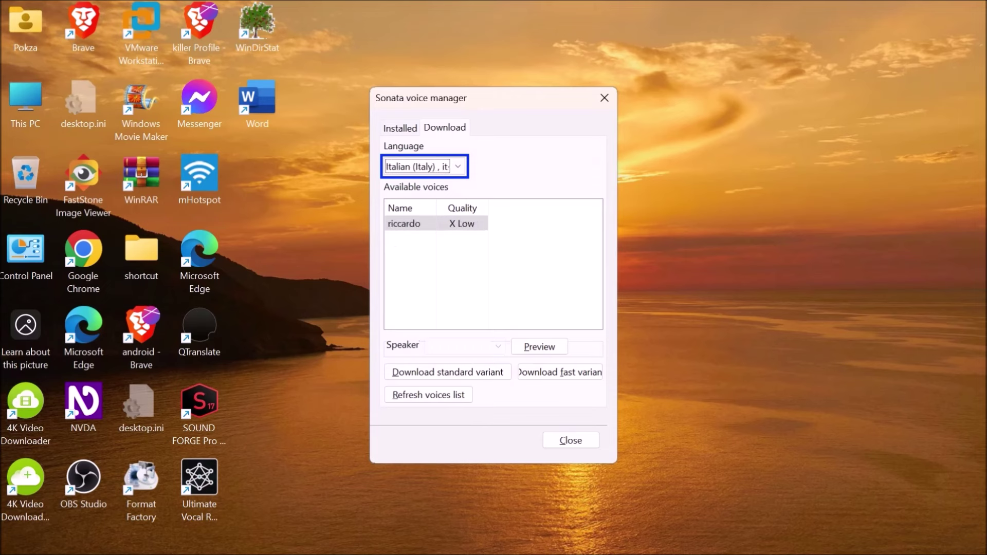
key("Down")
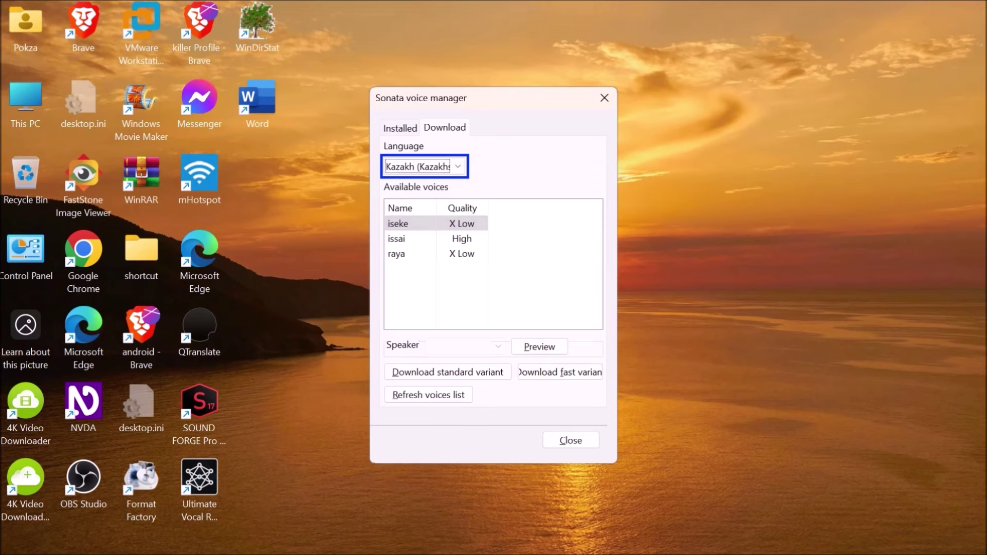
key("Down")
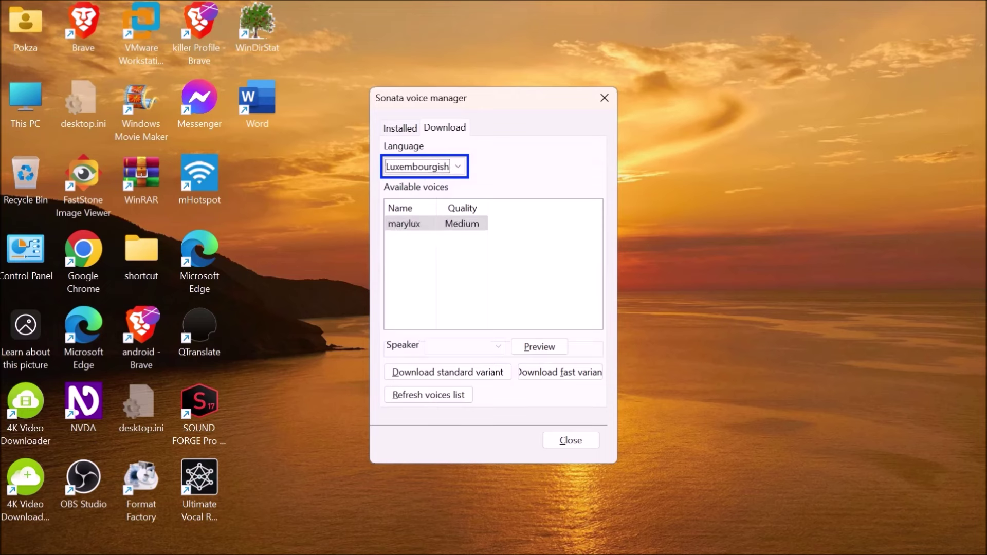
key("Down")
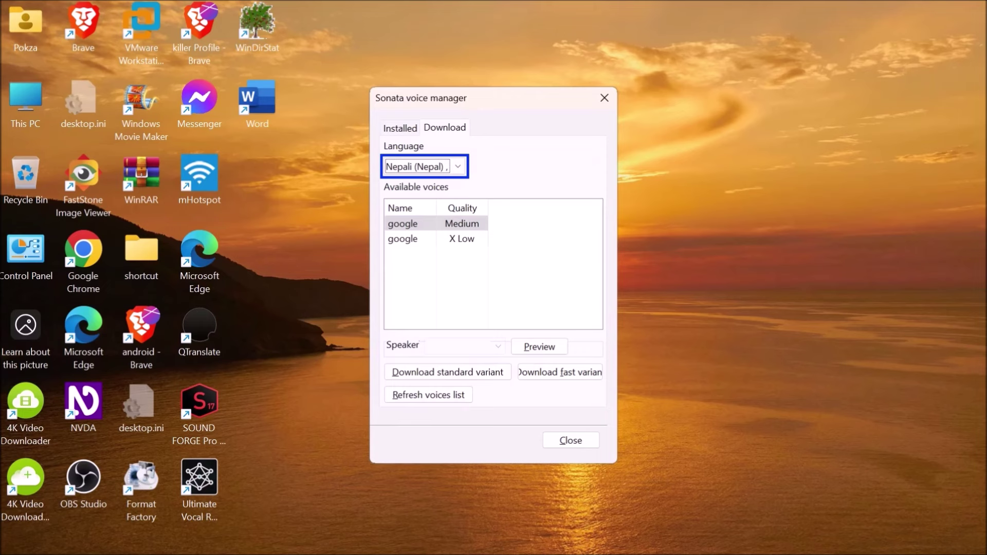
- Browse the remaining downloadable voices language by language, from Norwegian through Vietnamese
key("Down")
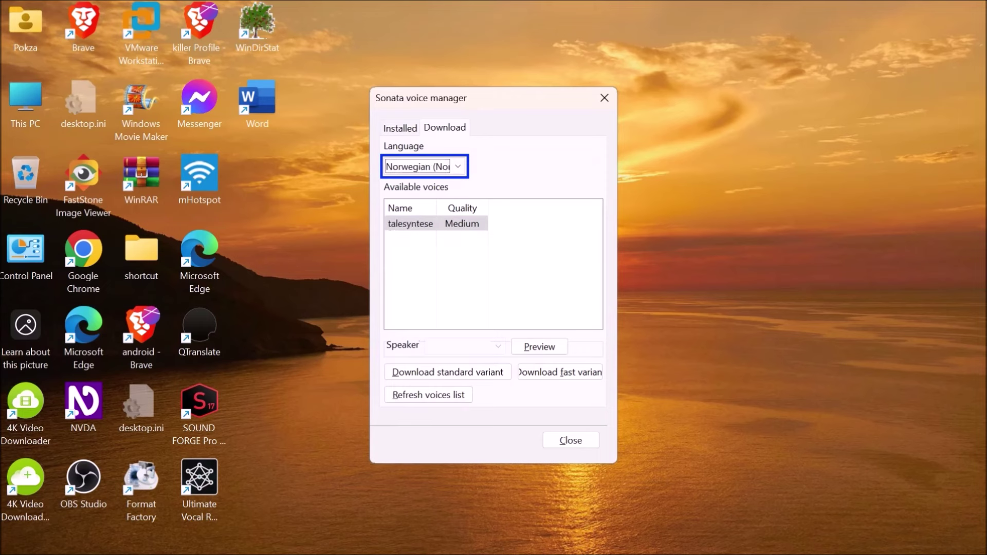
key("Down")
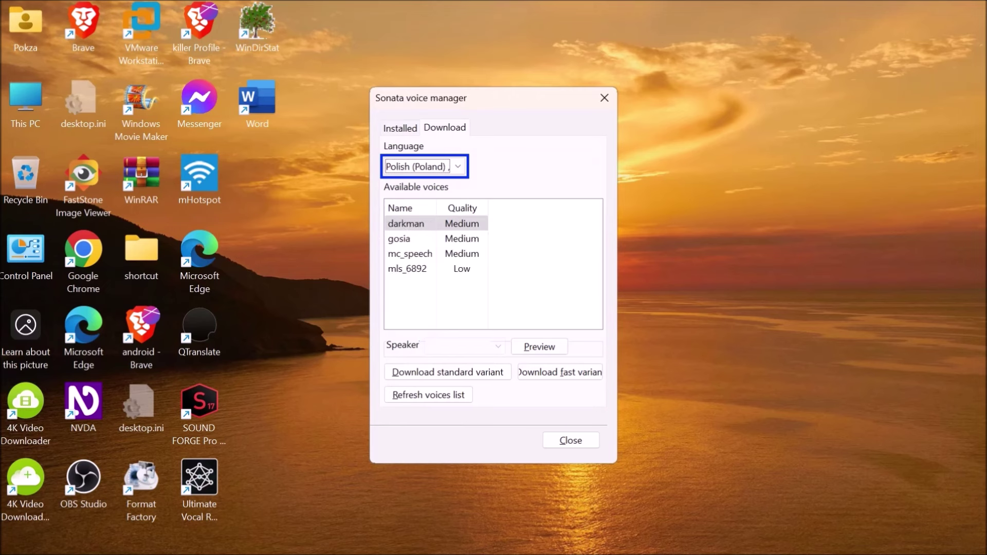
key("Down")
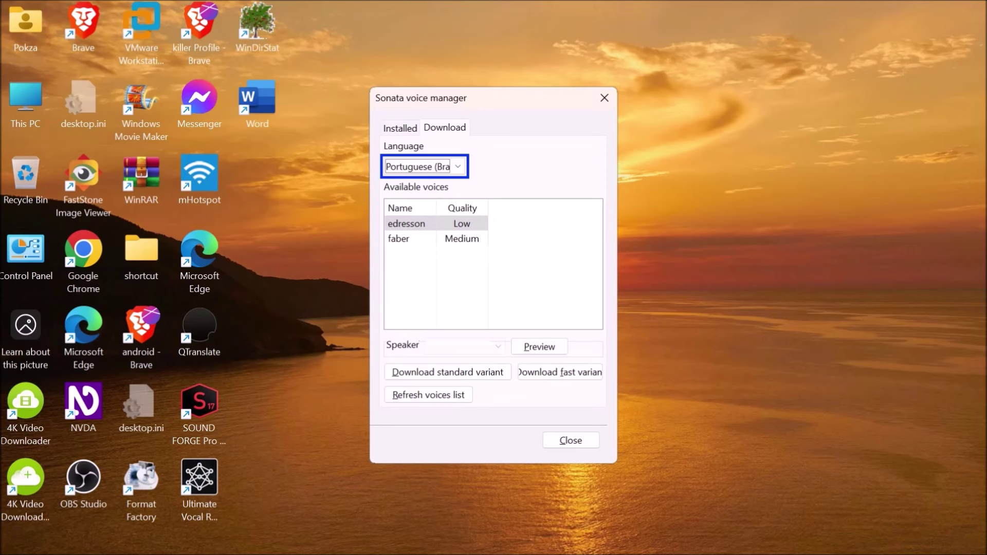
key("Down")
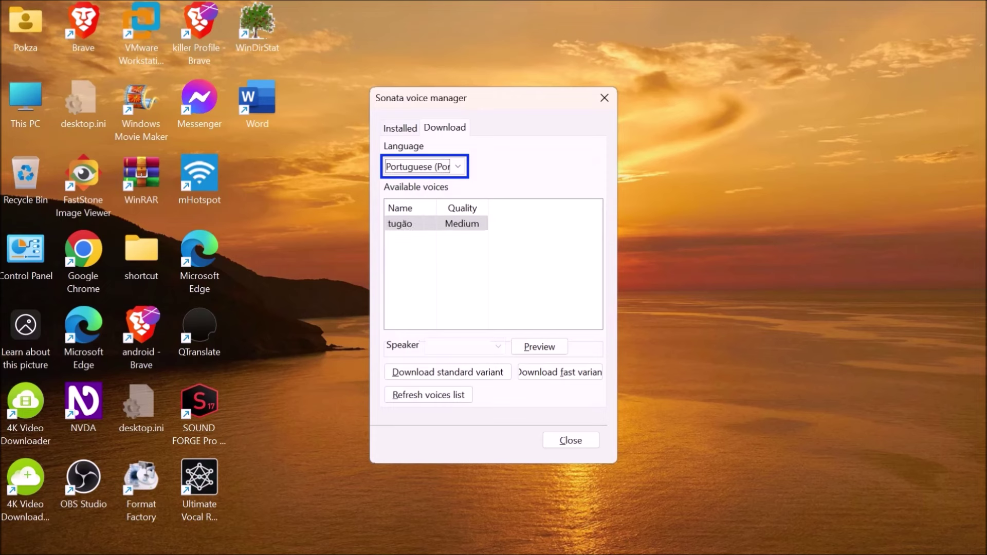
key("Down")
key("Down")
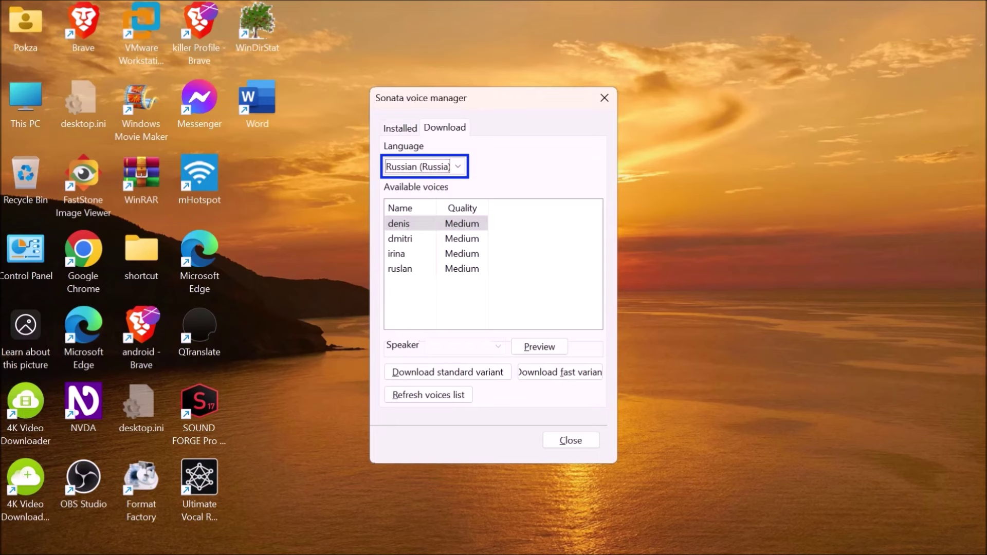
key("Down")
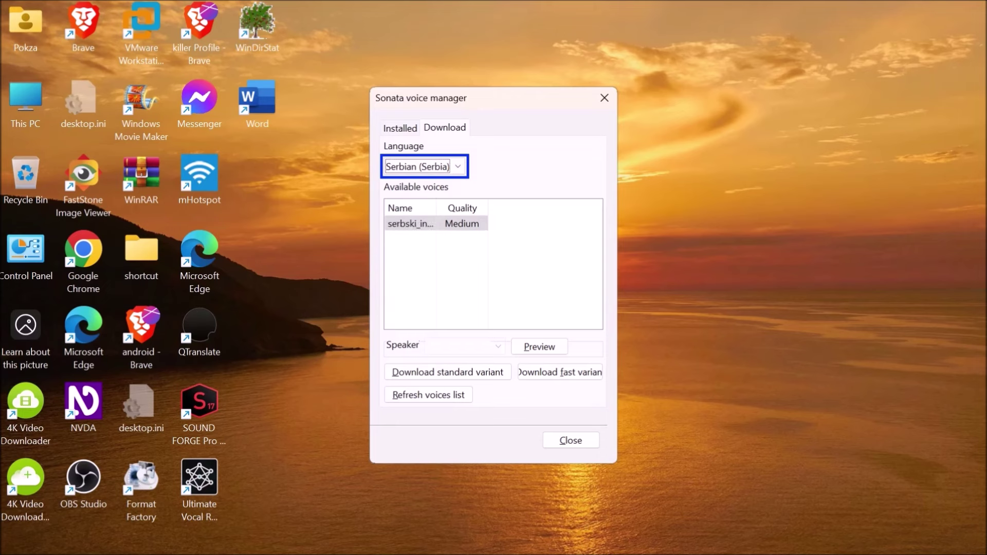
key("Down")
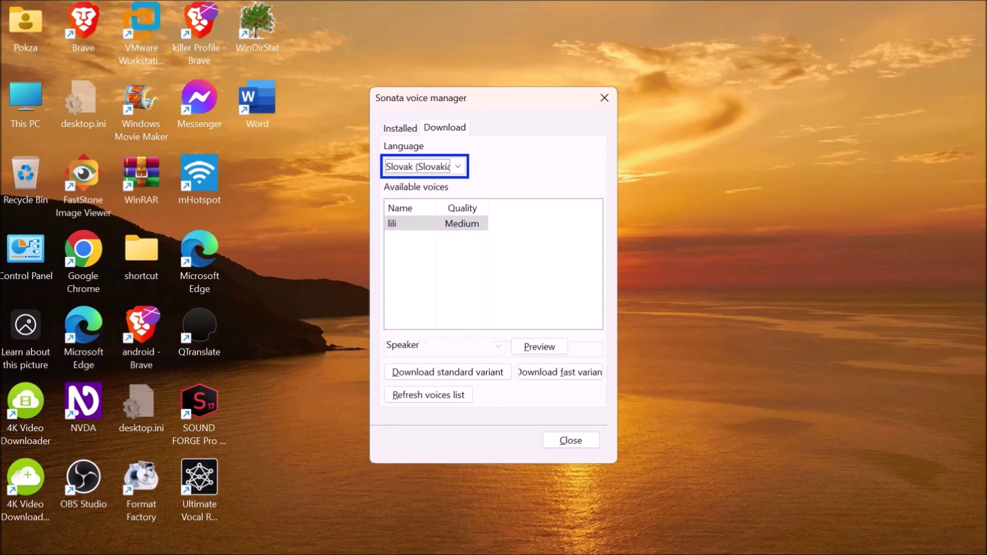
key("Down")
key("Down")
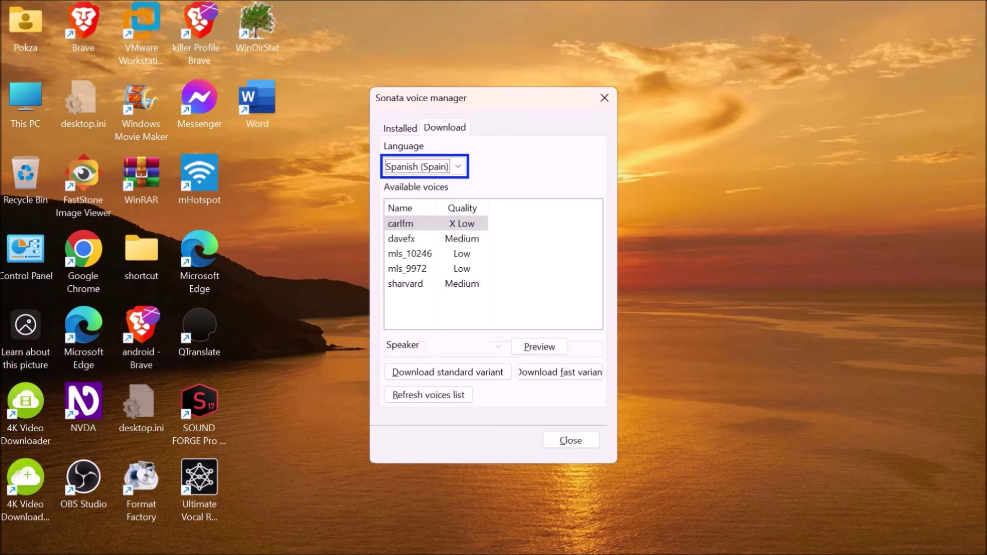
key("Down")
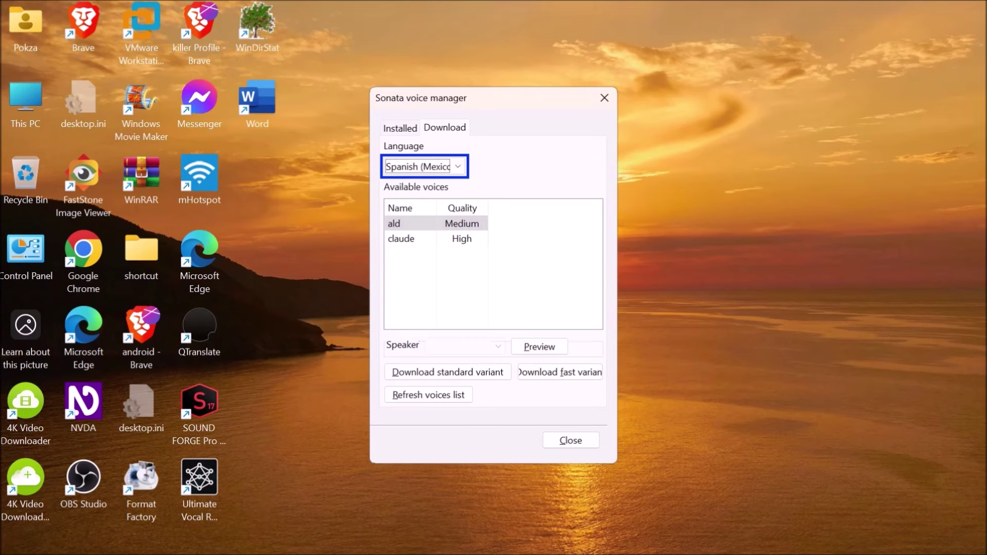
key("Down")
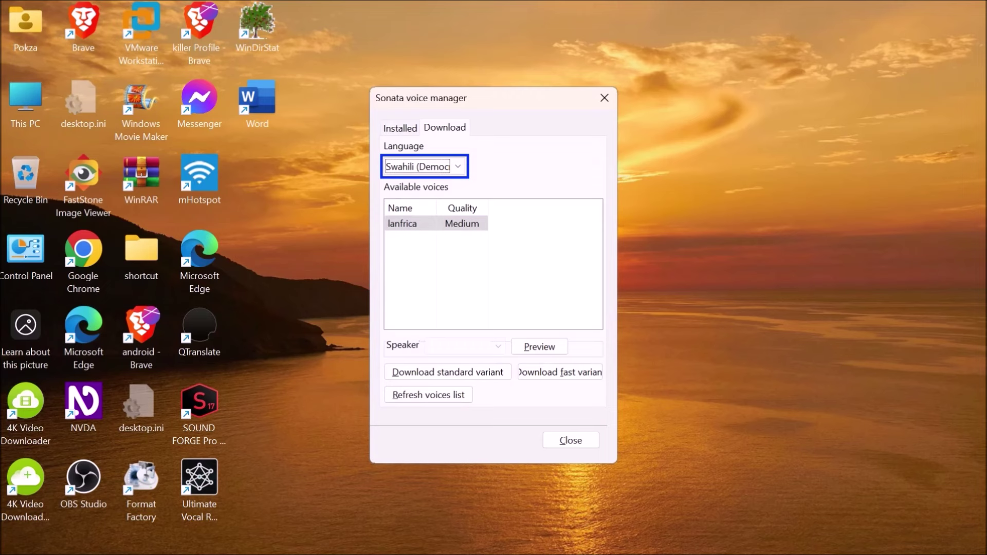
key("Down")
key("Down")
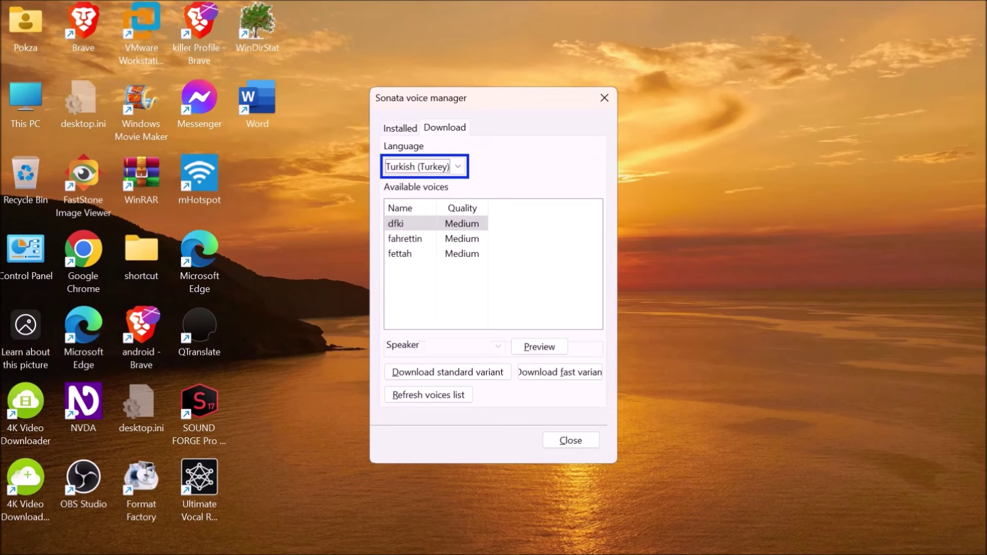
key("Down")
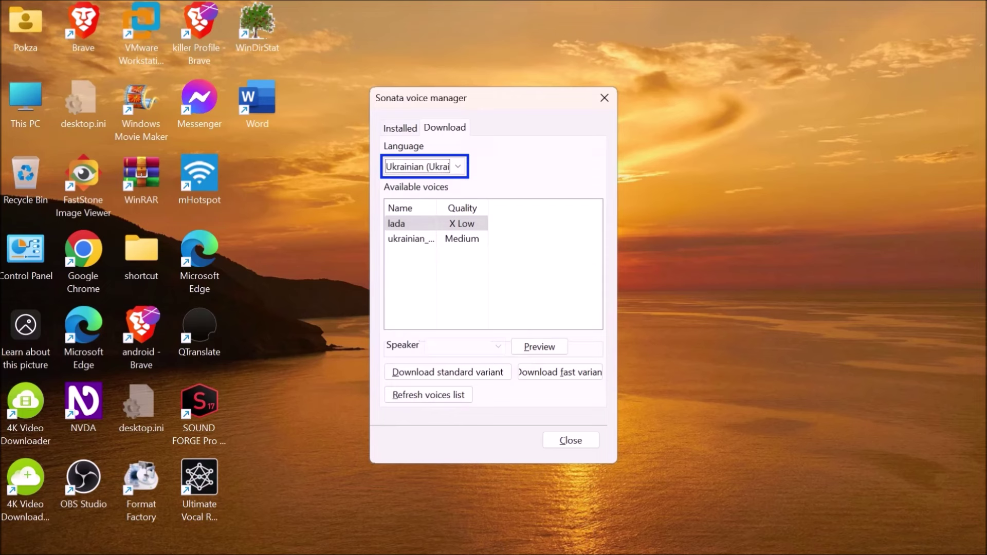
key("Down")
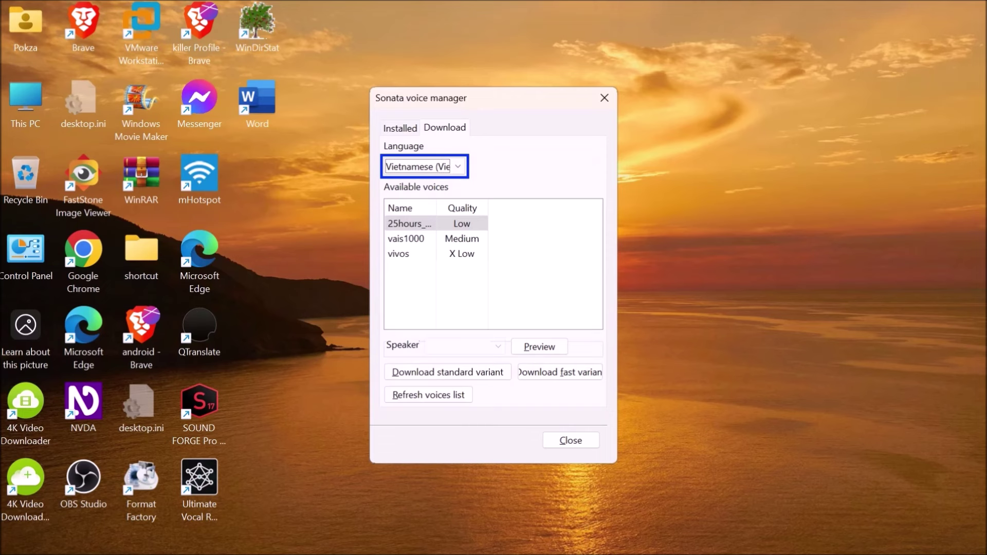
- Set the download language to English (United States) and go to its list of available voices
key("e")
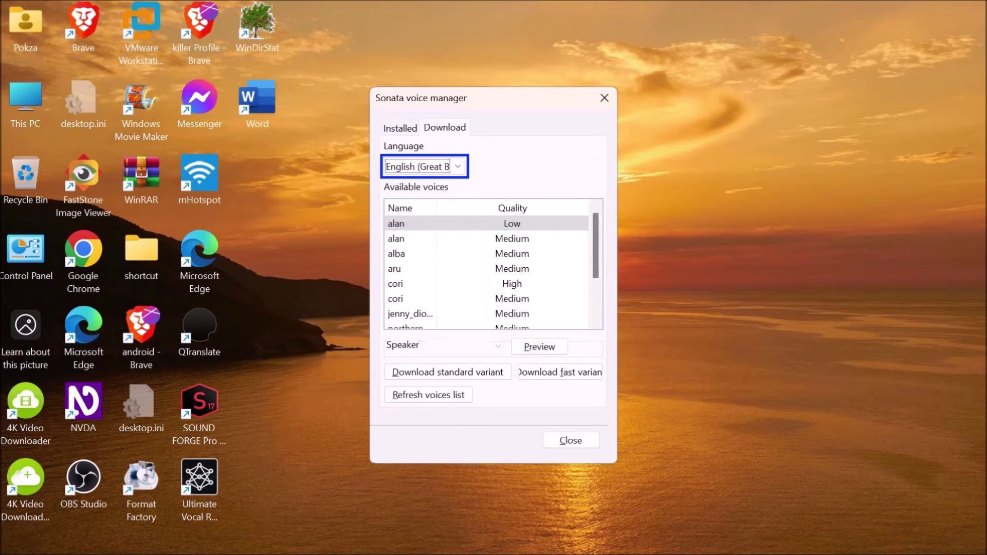
key("Down")
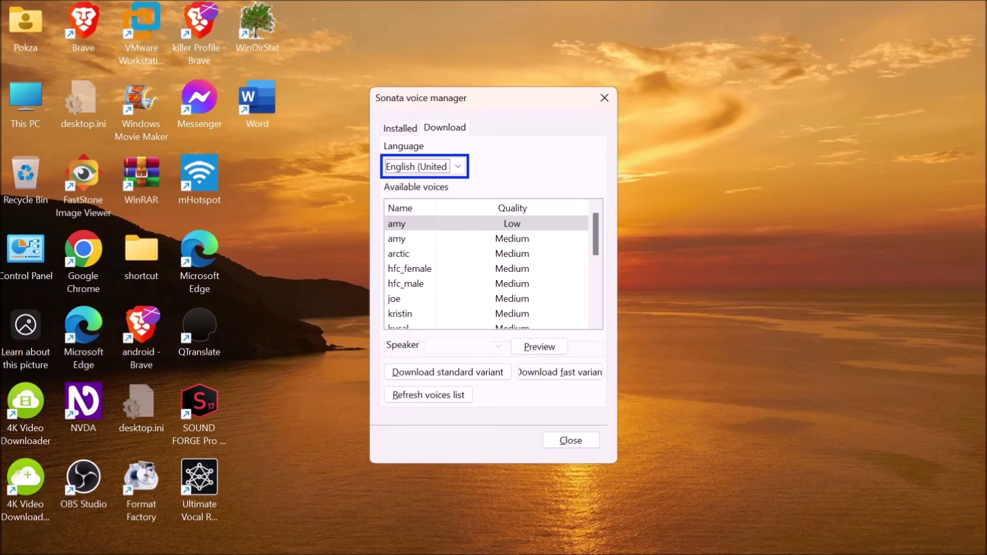
key("Tab")
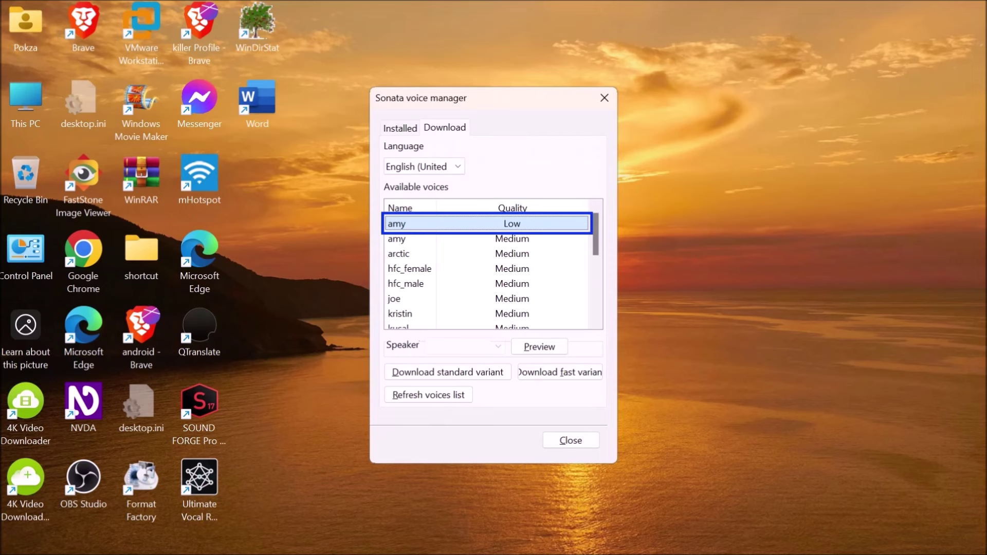
- Look through the available English voices and their quality levels, from amy down to the Medium-quality ryan voice
key("Down")
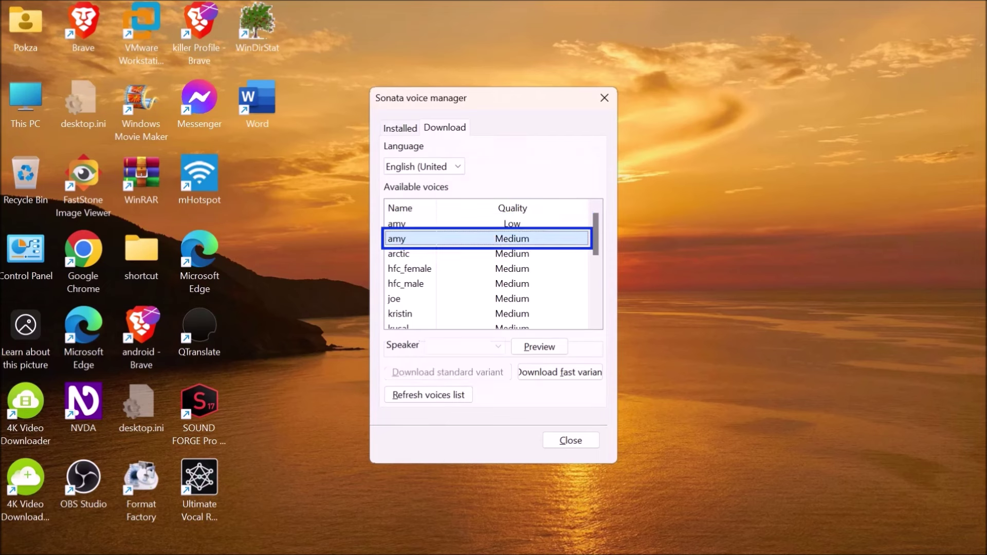
key("Down")
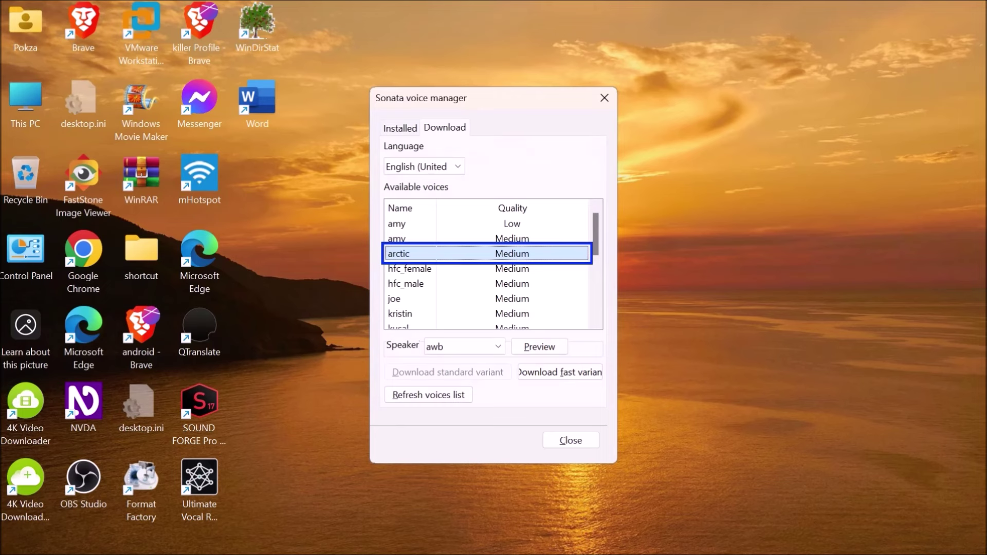
key("Down")
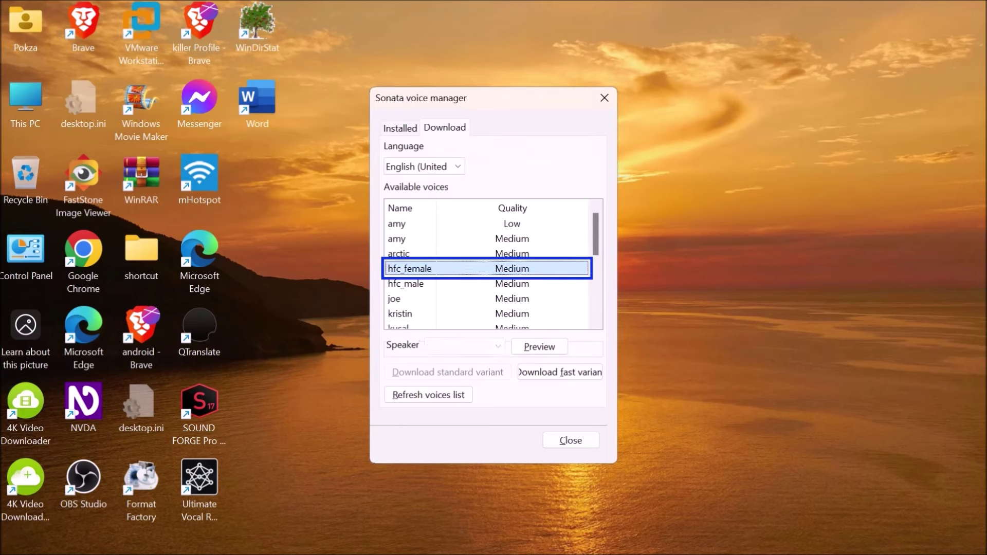
key("Down")
key("Down")
key("Down")
key("Down")
key("Down")
key("Down")
key("Down")
key("Down")
key("Down")
key("Down")
key("Down")
key("Down")
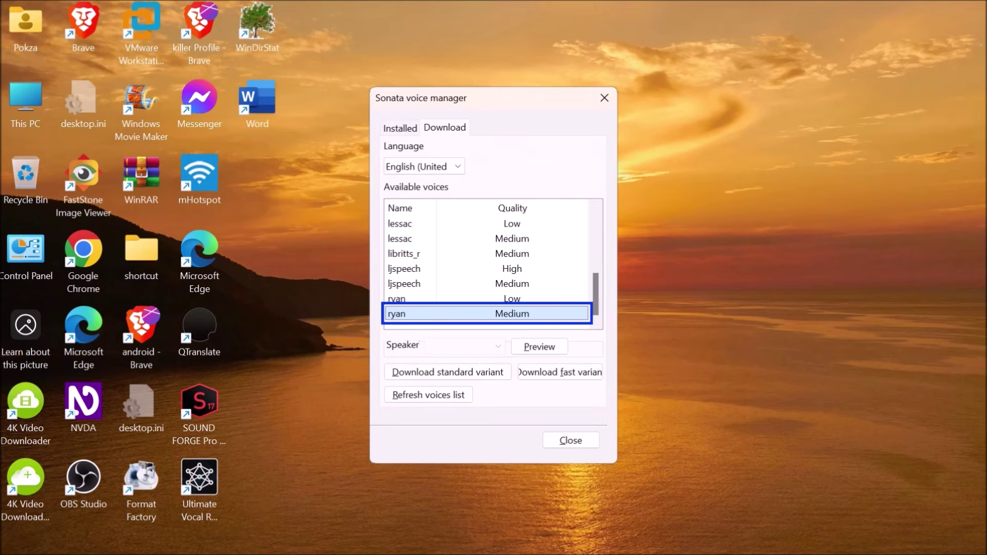
- Compare the Low and Medium ryan voices and the Medium ljspeech voice, checking which download variants each offers
key("Up")
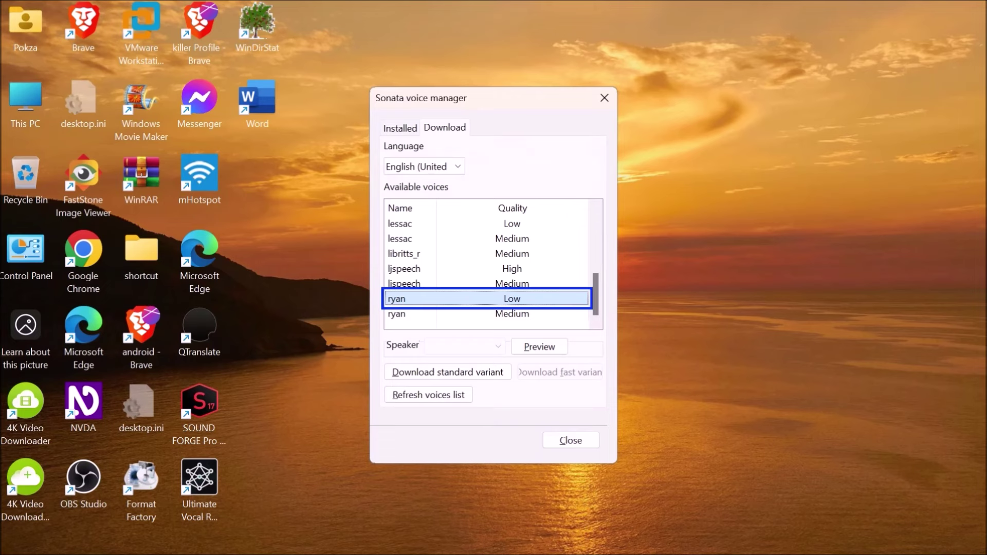
key("Down")
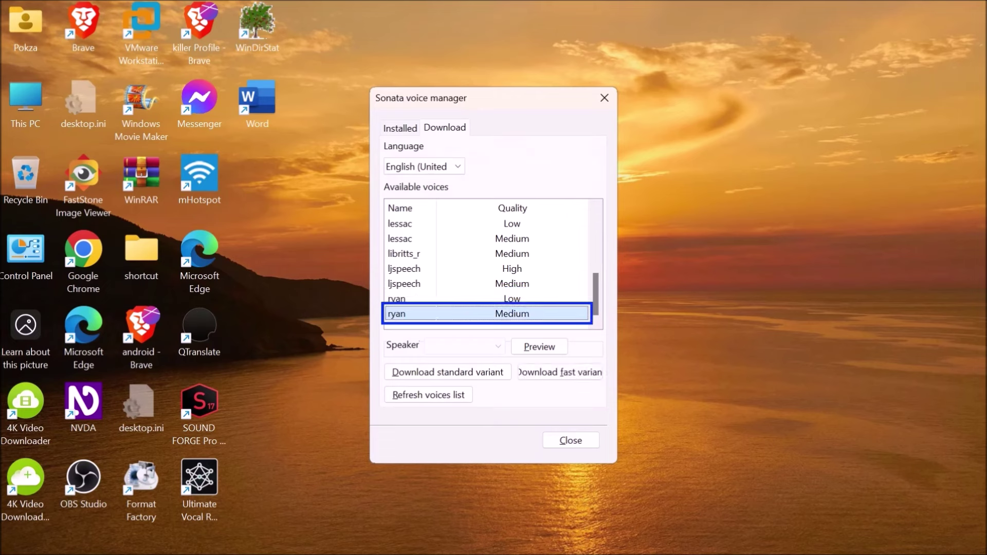
key("Up")
key("Up")
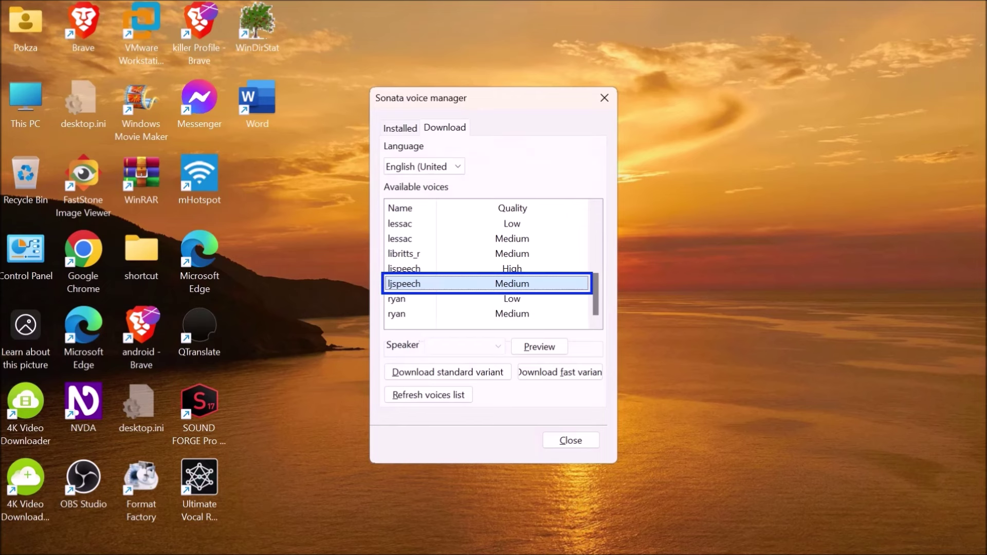
key("Down")
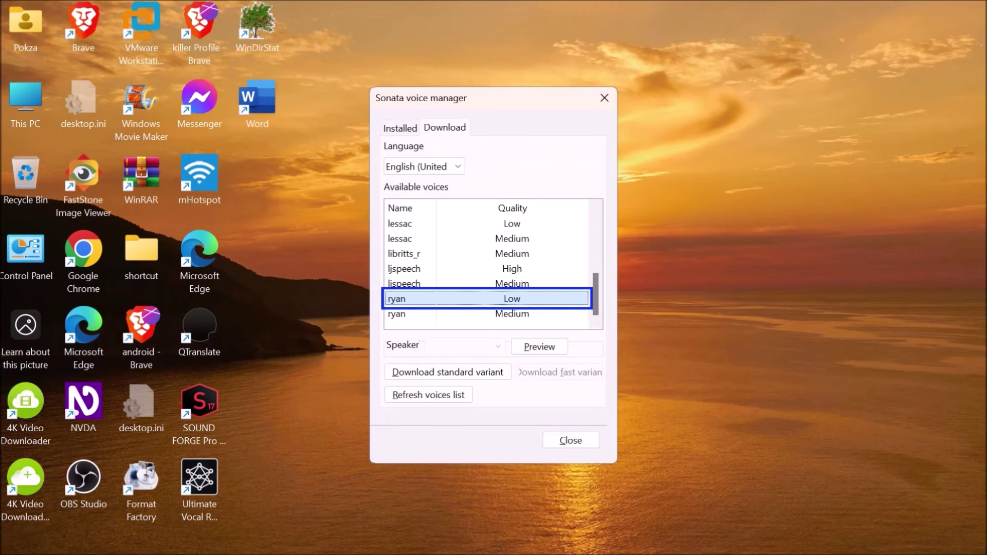
key("Down")
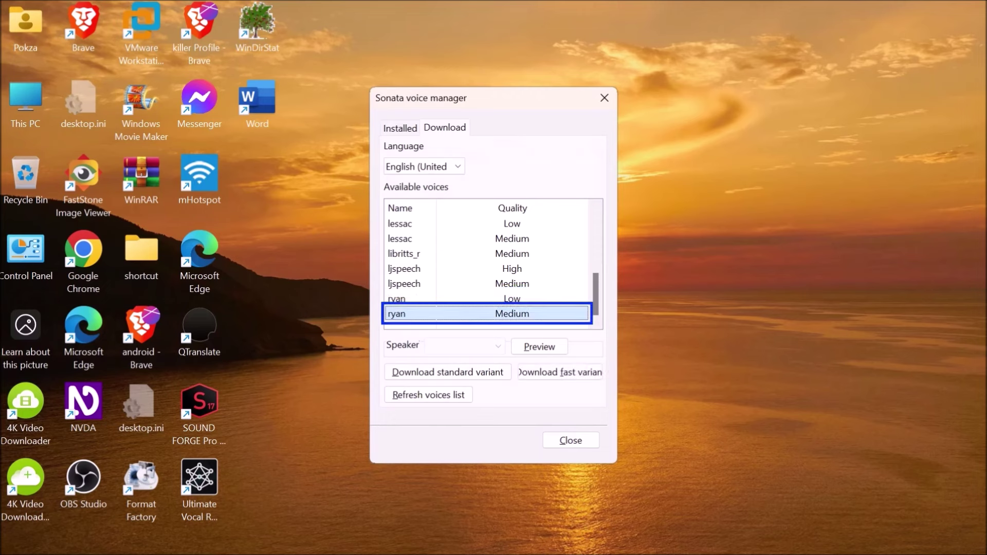
- Preview the Low-quality ryan voice and check the options for downloading it and refreshing the voices list
key("Up")
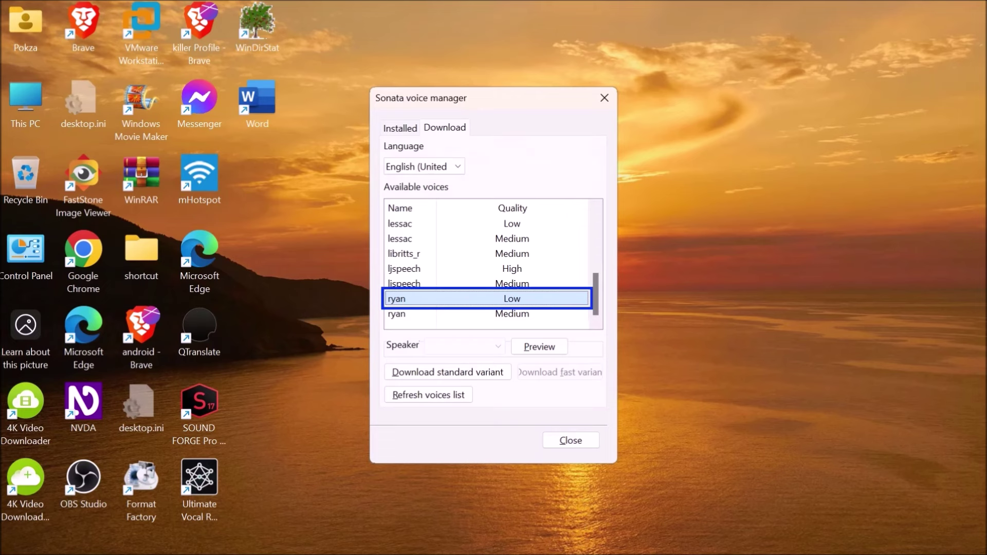
key("Tab")
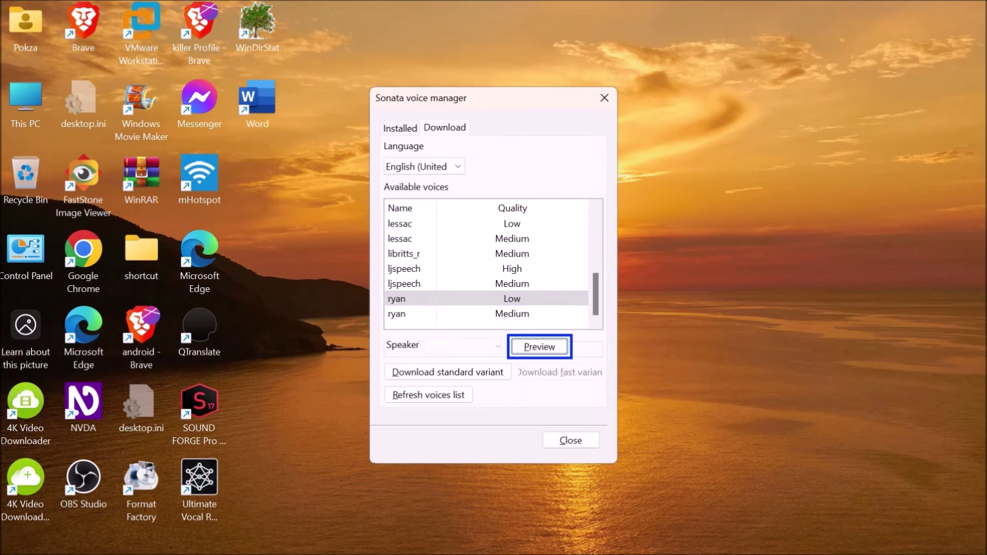
key("space")
key("Tab")
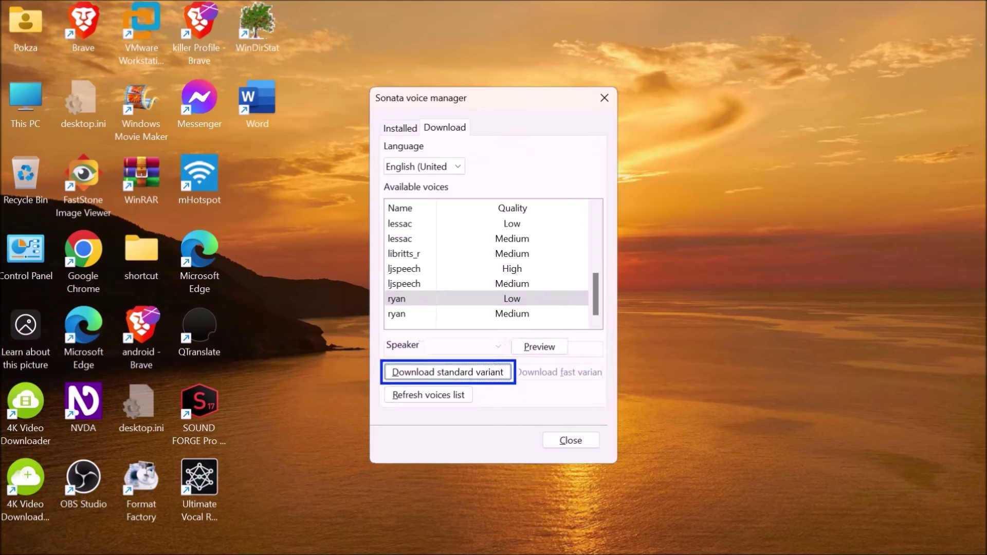
key("Tab")
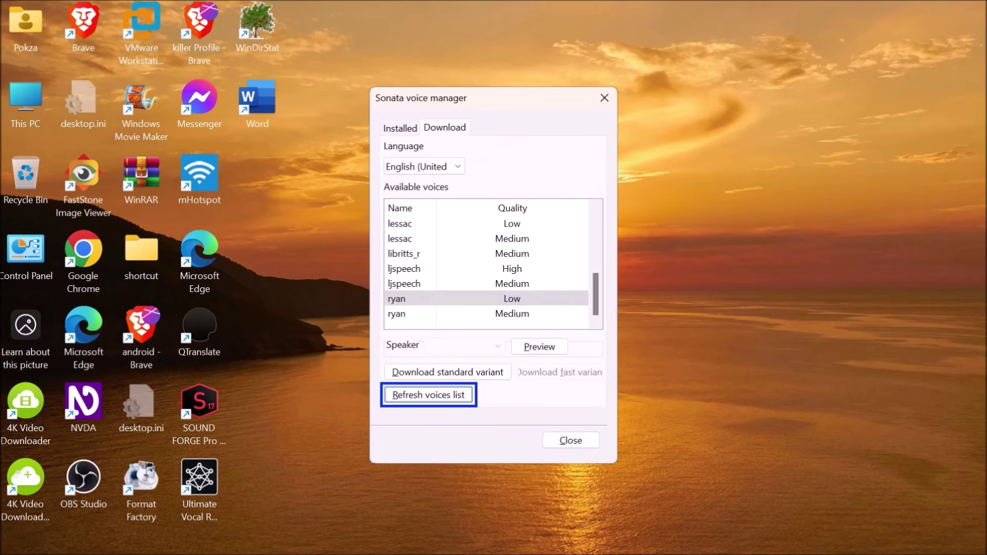
- Compare the Medium and High ljspeech voices in the available voices list, checking which download variants each offers
key("shift+Tab")
key("shift+Tab")
key("shift+Tab")
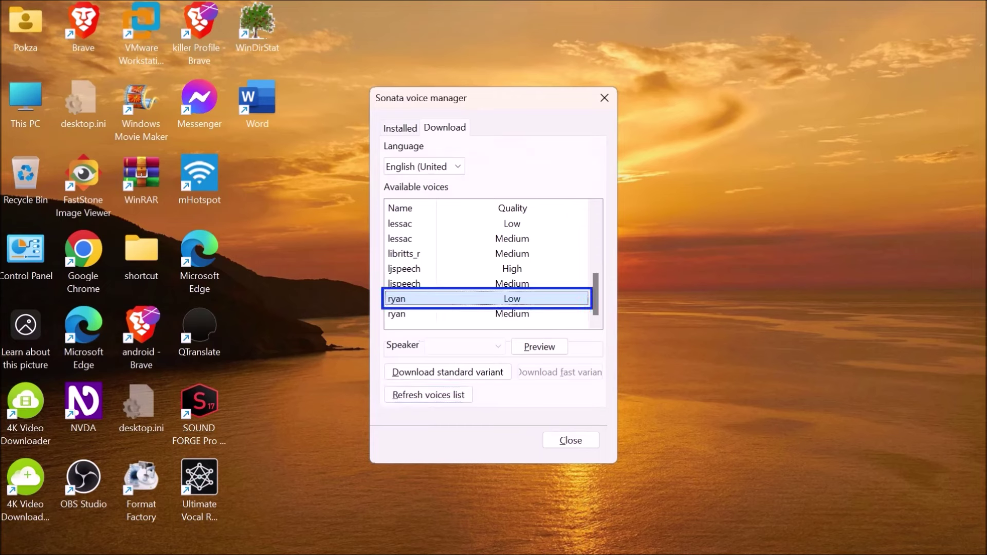
key("Up")
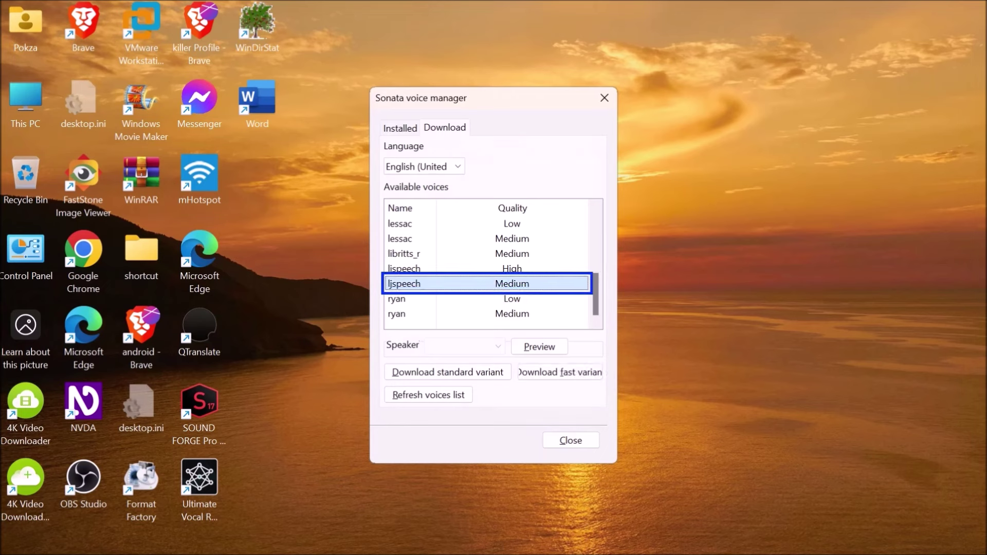
key("Up")
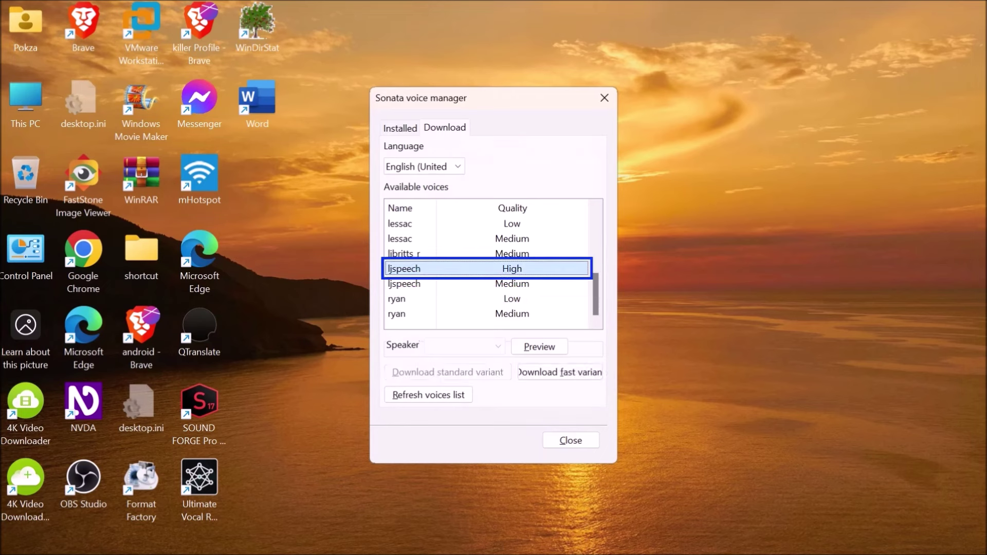
- Preview the Medium-quality ljspeech voice and check its standard and fast download options
key("Down")
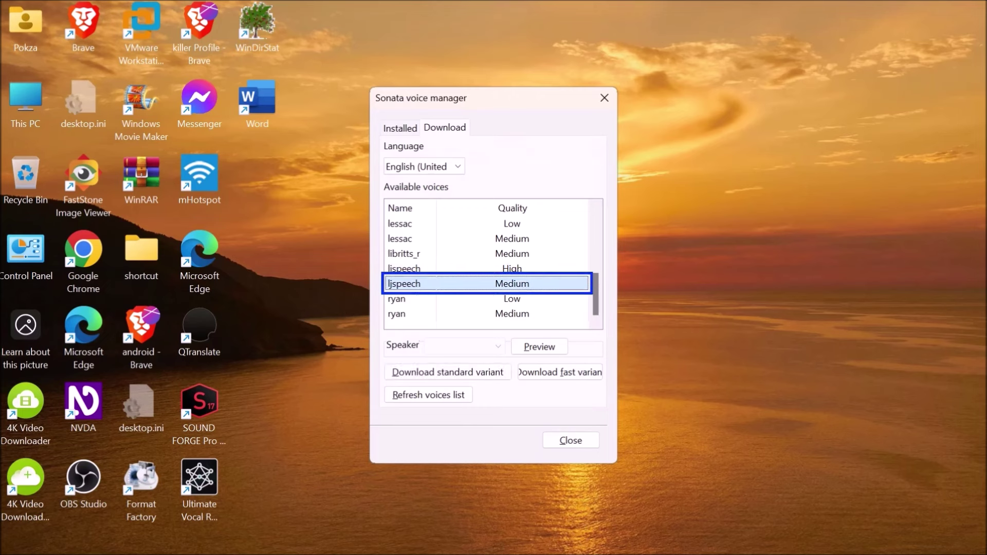
key("Tab")
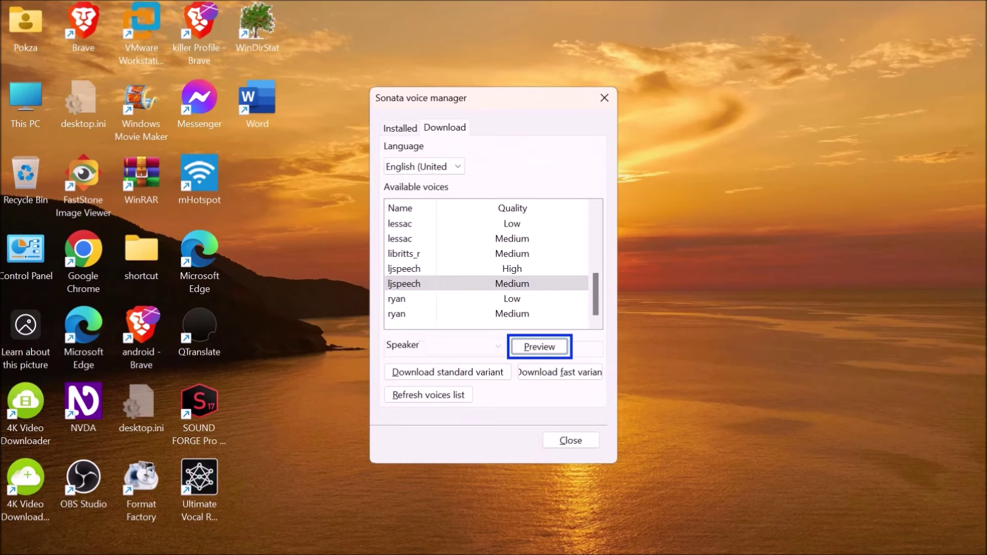
key("Return")
key("Tab")
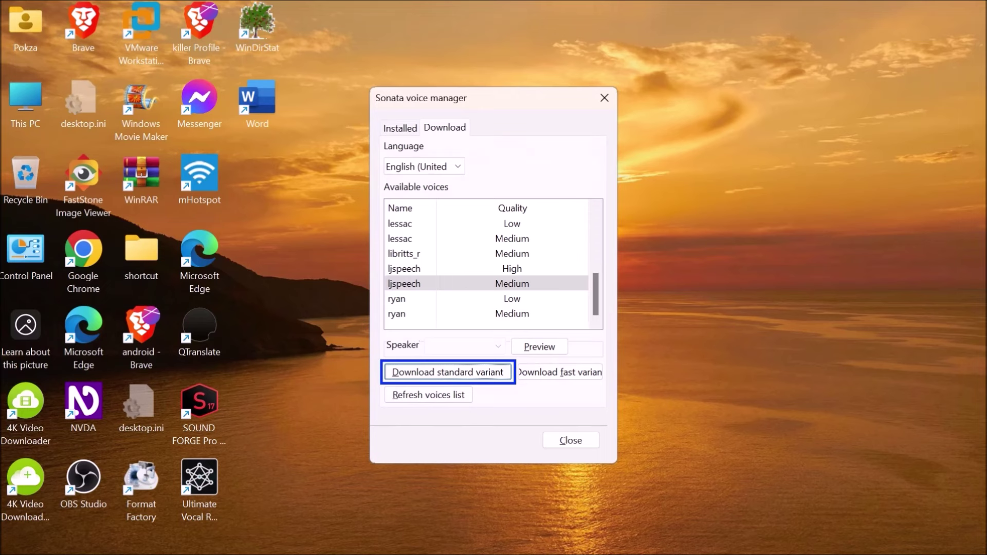
key("Tab")
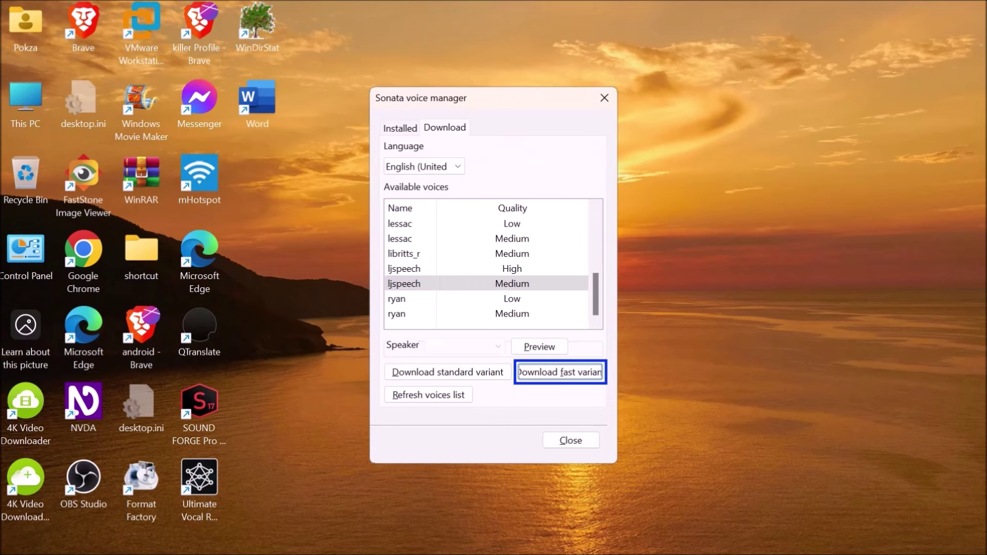
- Close the Sonata voice manager without downloading a voice
key("Tab")
key("Tab")
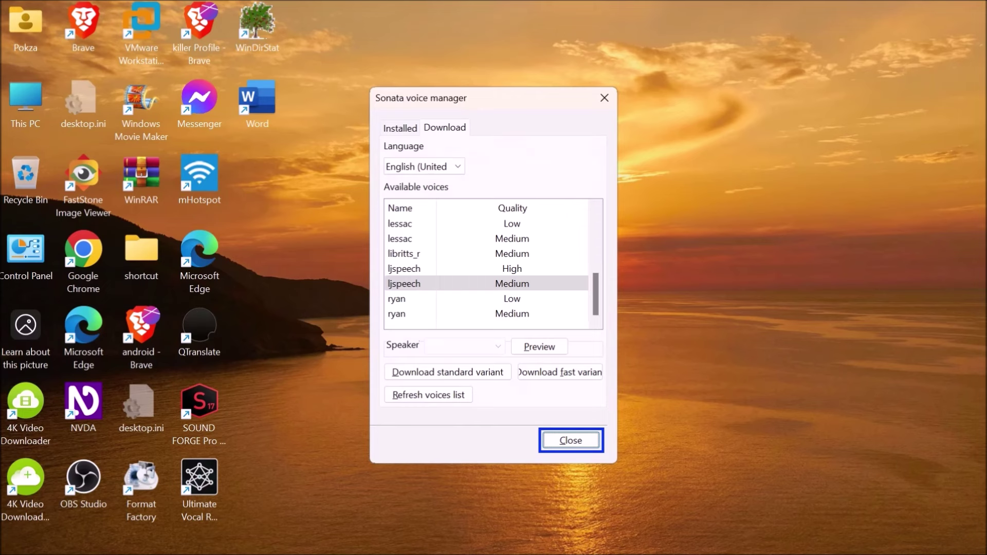
key("Return")
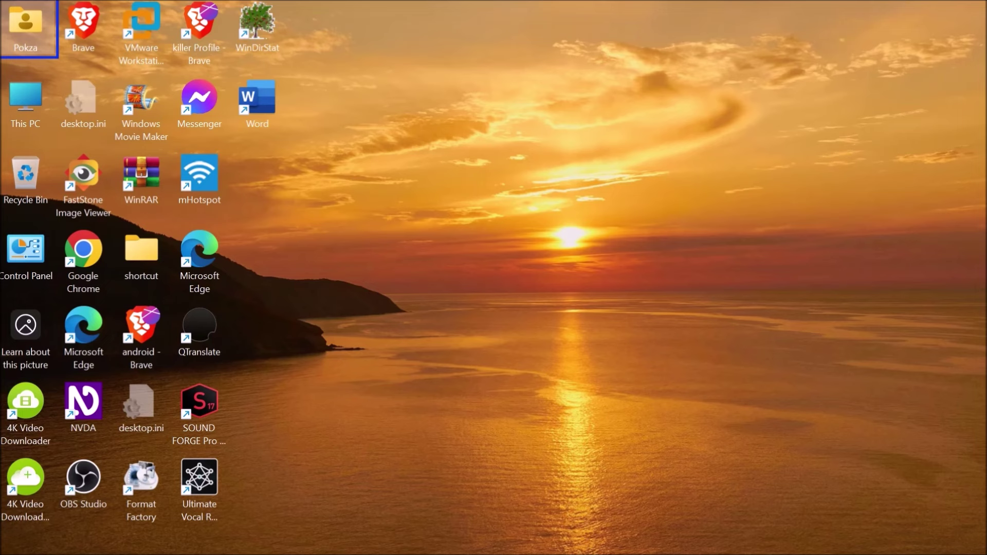
- Set the NVDA synthesizer to Sonata Neural Voices and listen to it on the This PC and Recycle Bin desktop icons
key("Insert+ctrl+s")
key("Down")
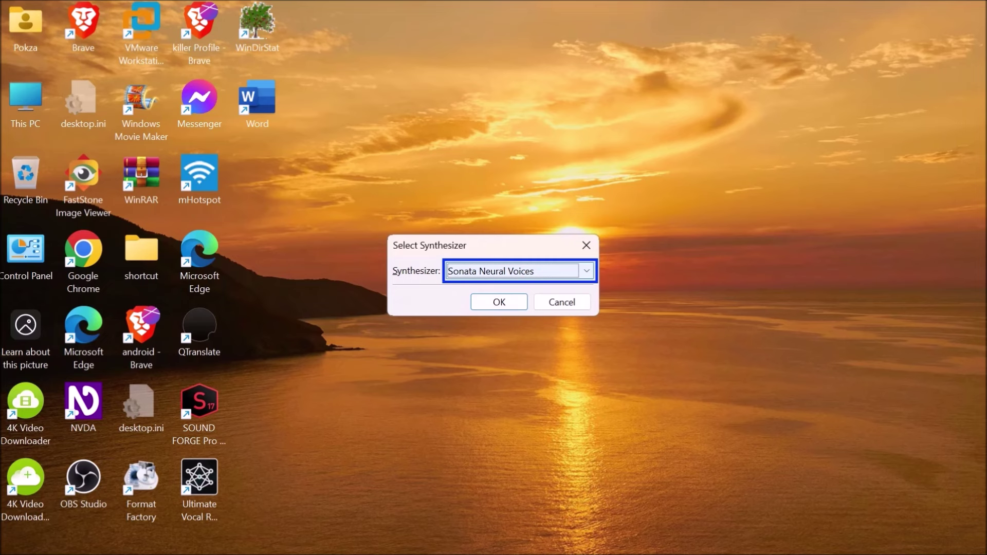
key("Return")
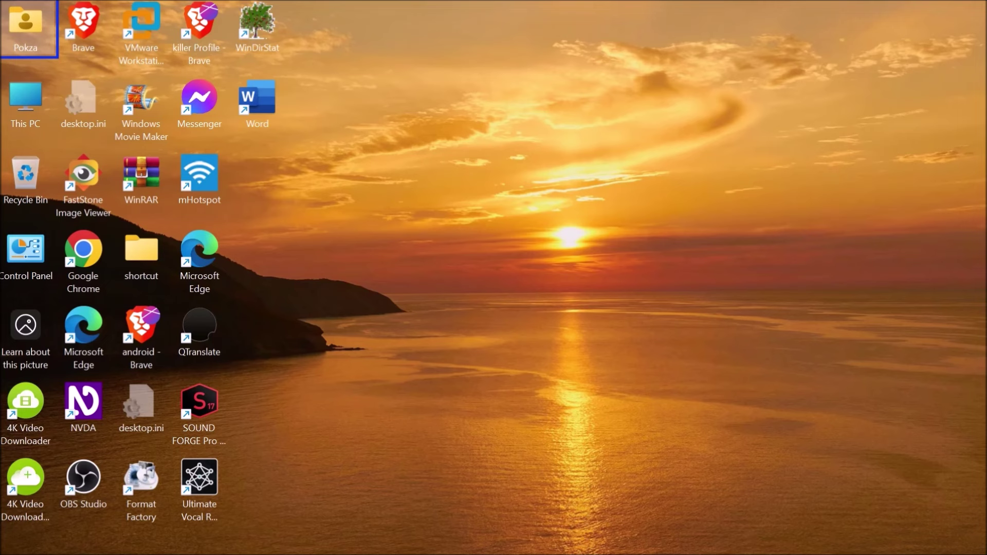
key("Down")
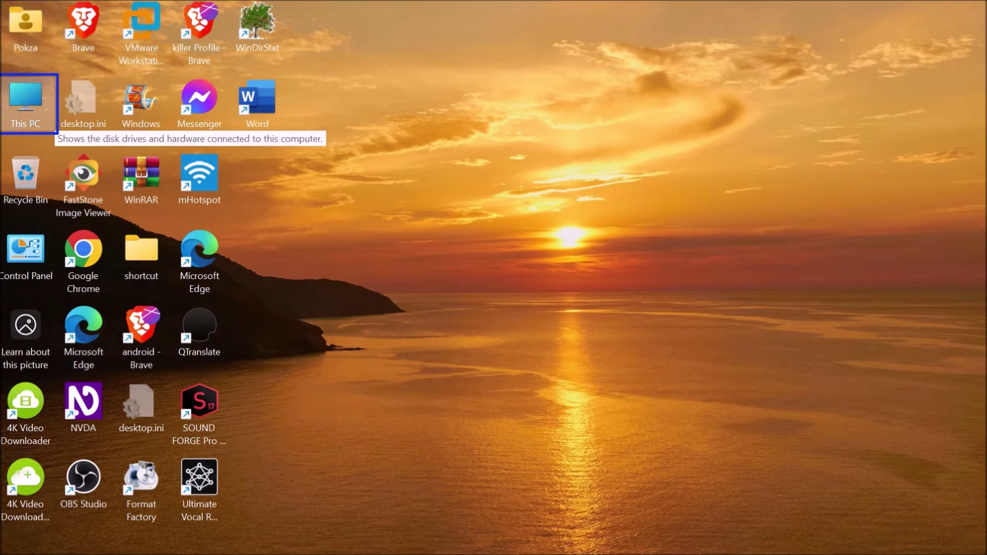
key("Down")
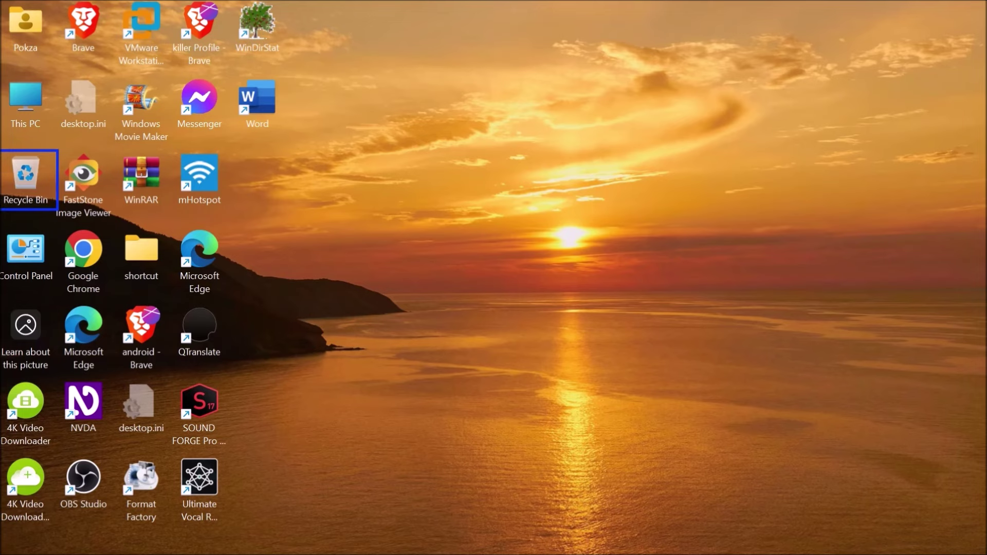
- Open the NVDA speech settings in a maximized window and go to the voice selection
key("ctrl+Insert+v")
key("super+Up")
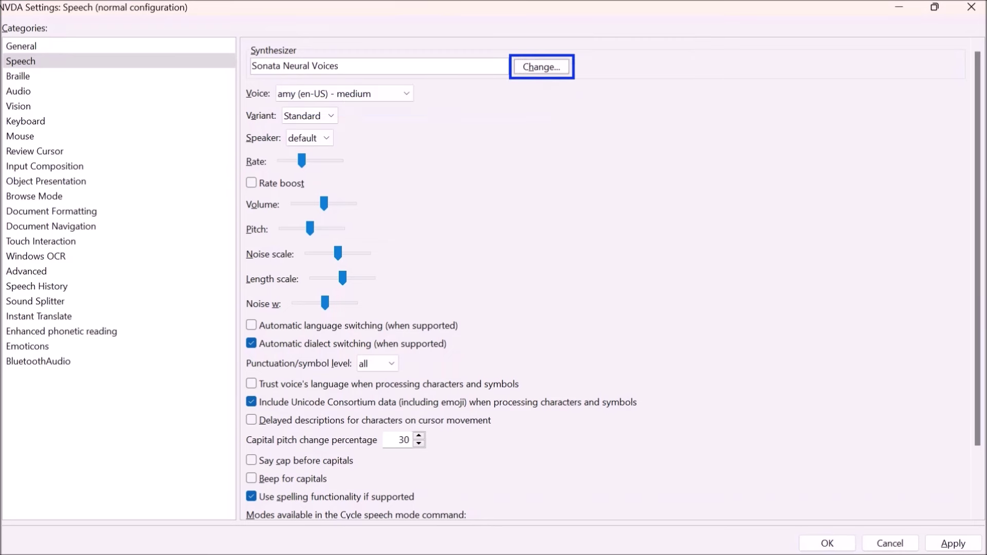
key("Tab")
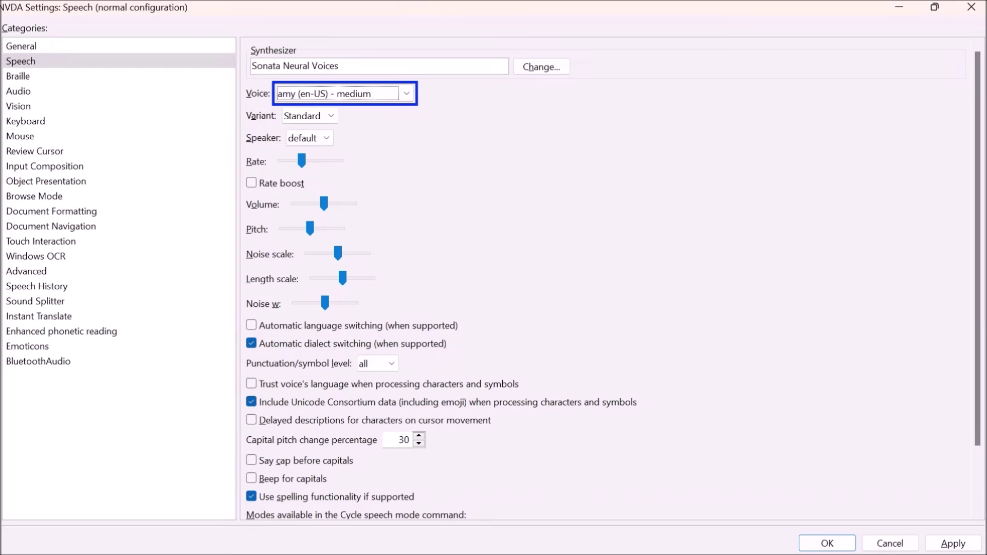
- Try the arctic (en-US) - medium voice and check its variant
key("Down")
key("Up")
key("Down")
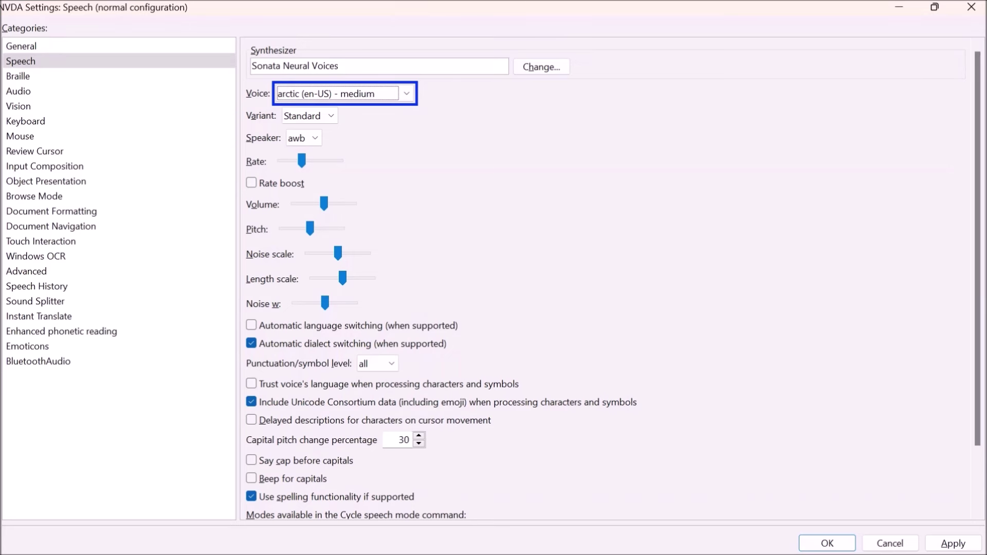
key("Tab")
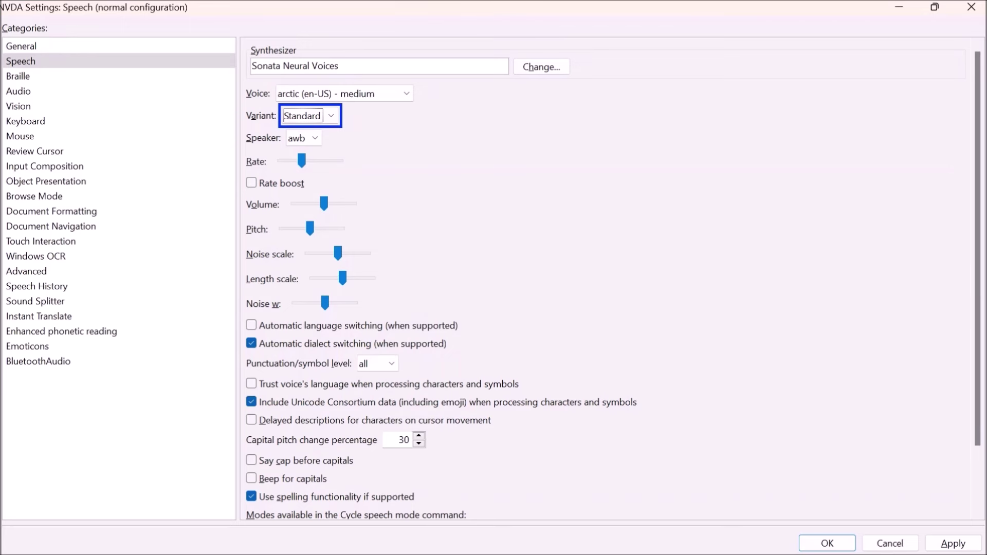
key("shift+Tab")
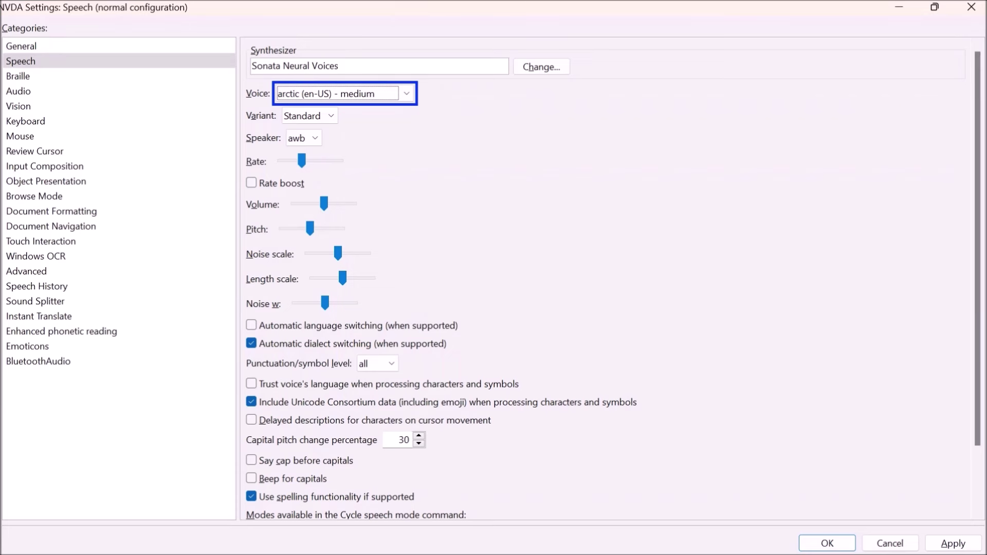
- Try the danny (en-US) - low and hfc_female (en-US) - medium voices, checking the variant of each
key("Down")
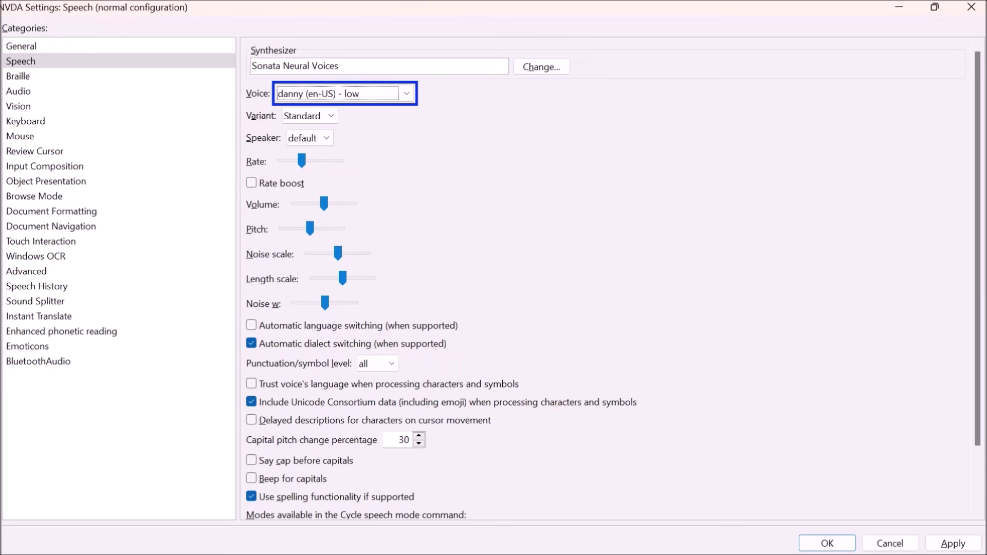
key("Tab")
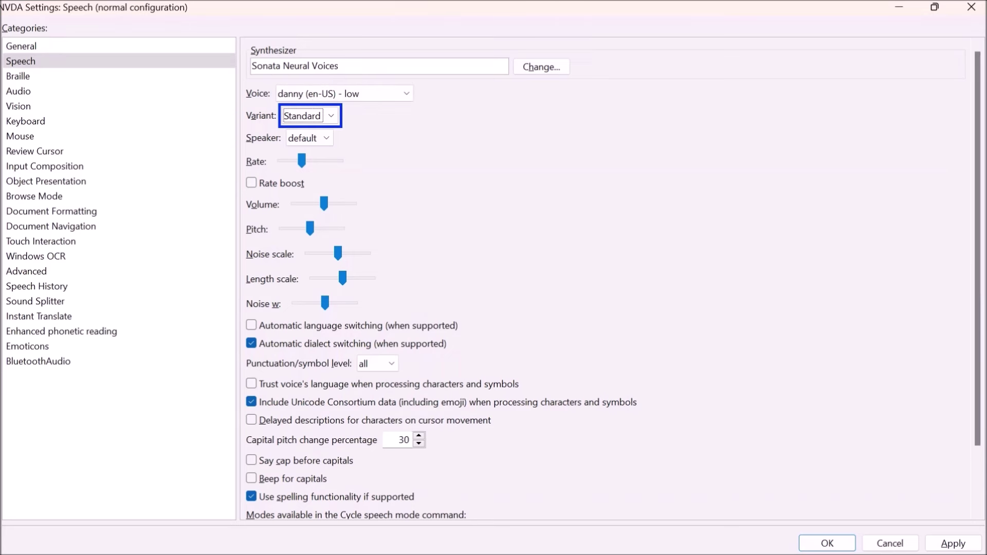
key("shift+Tab")
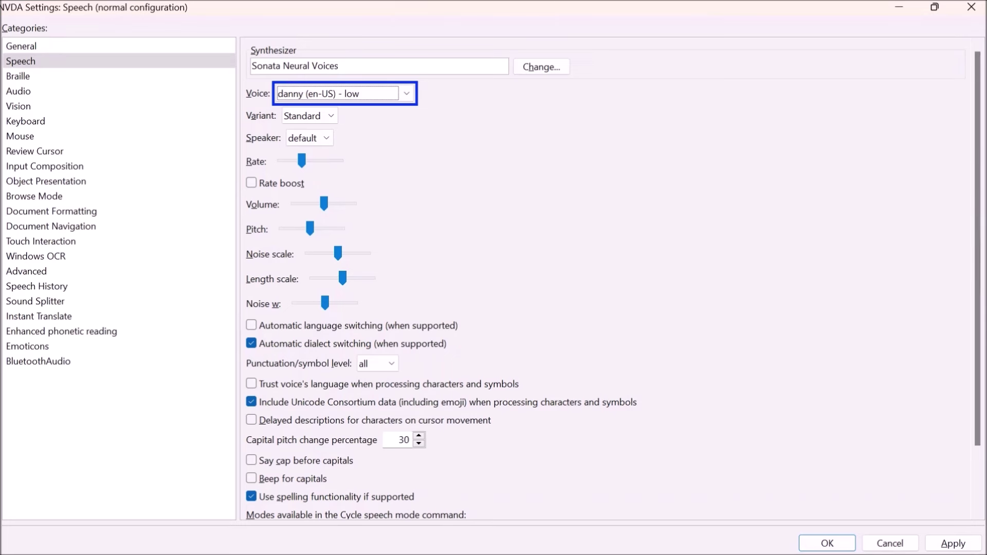
key("Down")
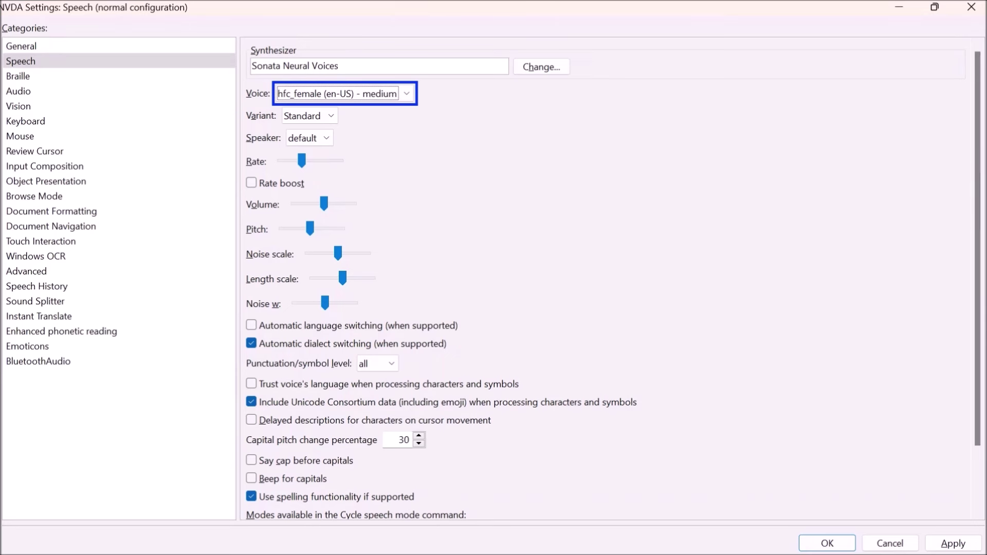
key("Tab")
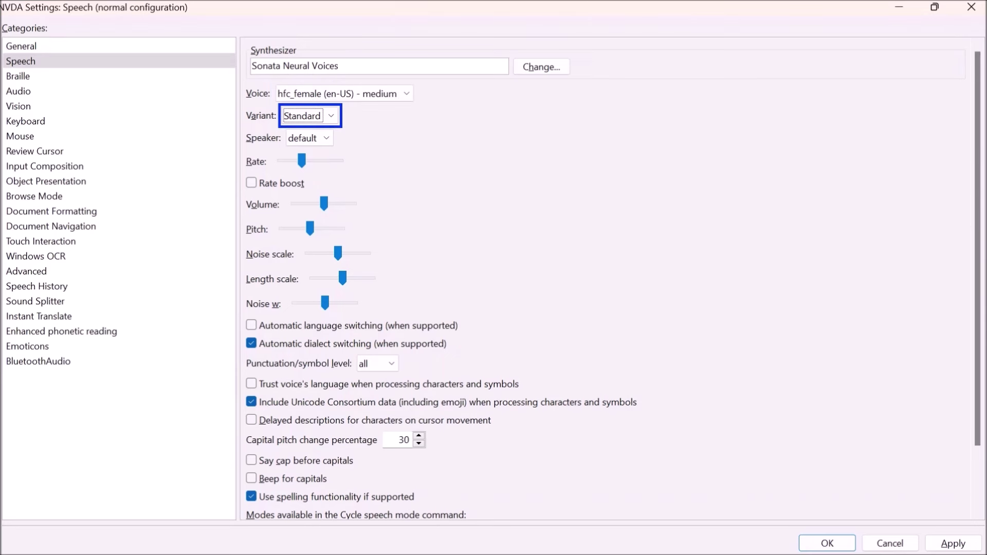
key("shift+Tab")
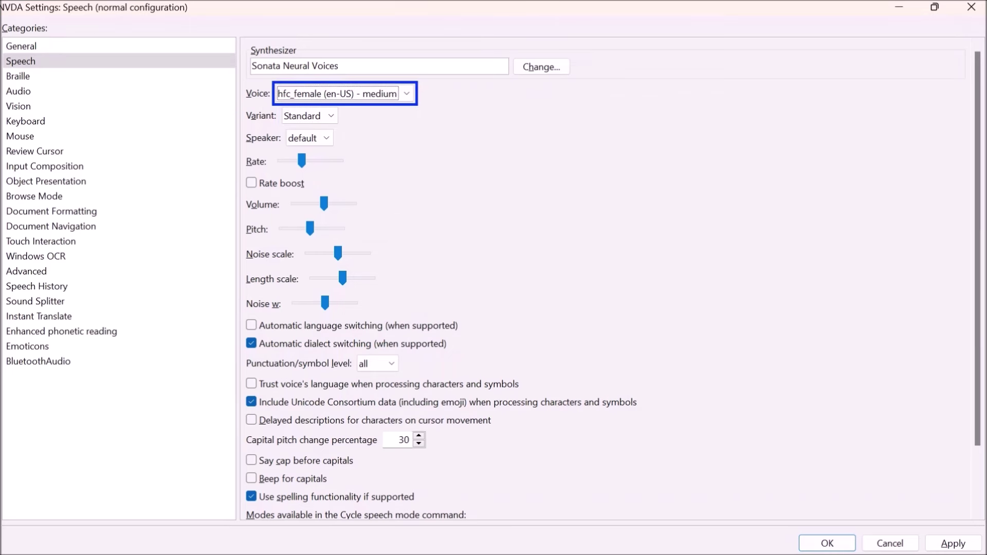
- Try the hfc_male (en-US) - medium and joe (en-US) - medium voices, checking the variant of each
key("Down")
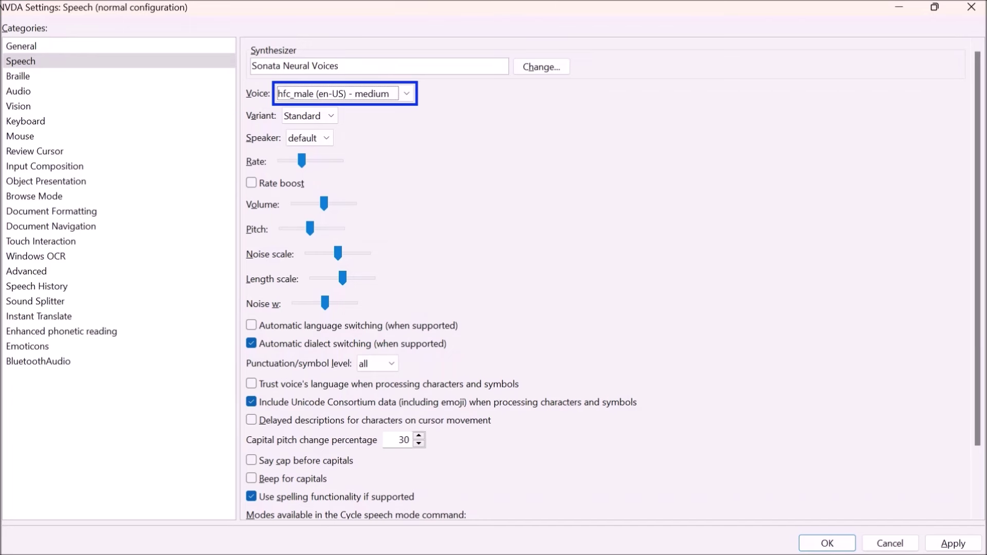
key("Tab")
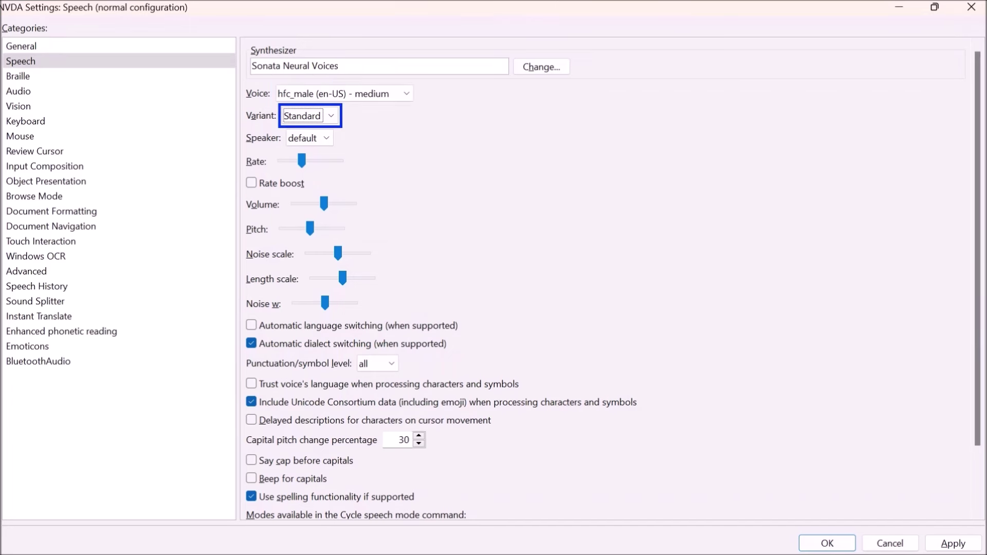
key("shift+Tab")
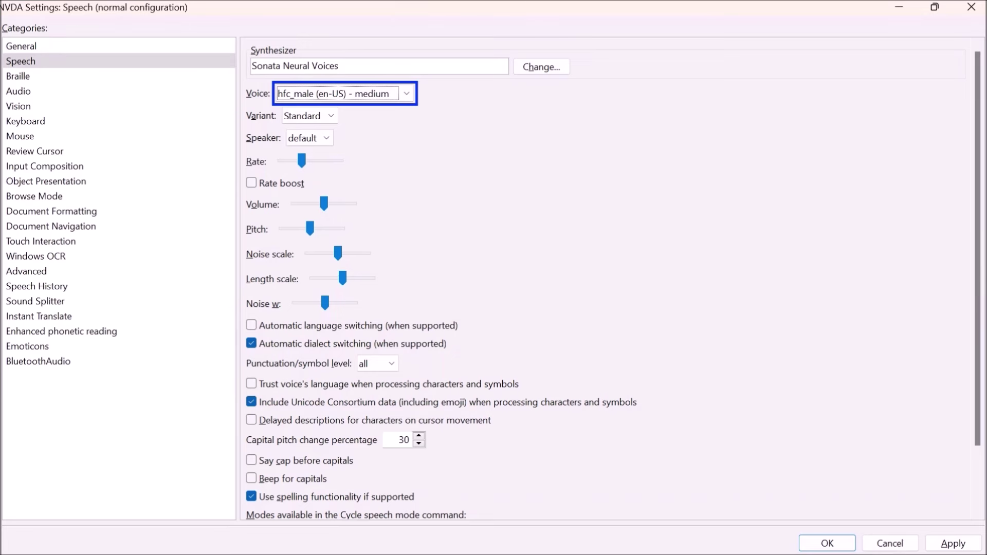
key("Down")
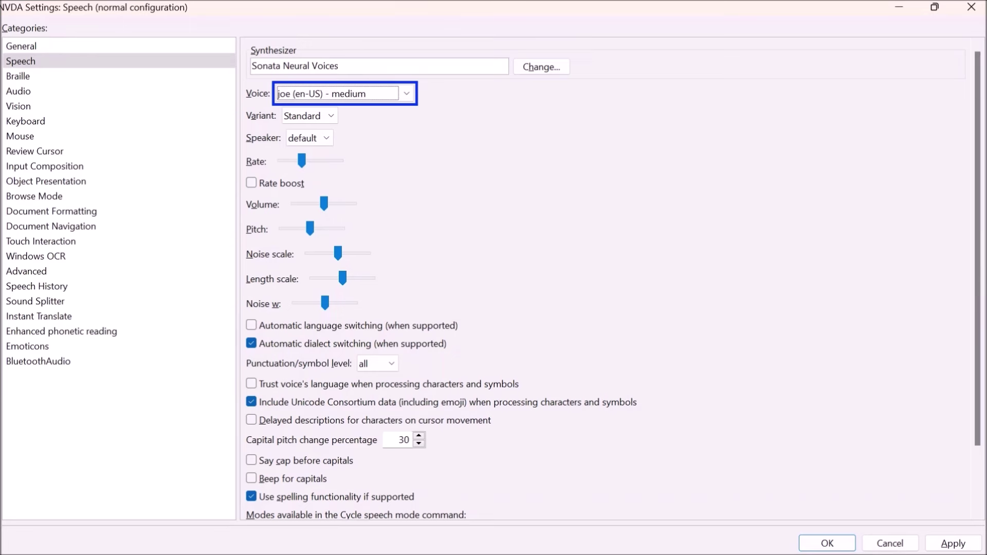
key("Tab")
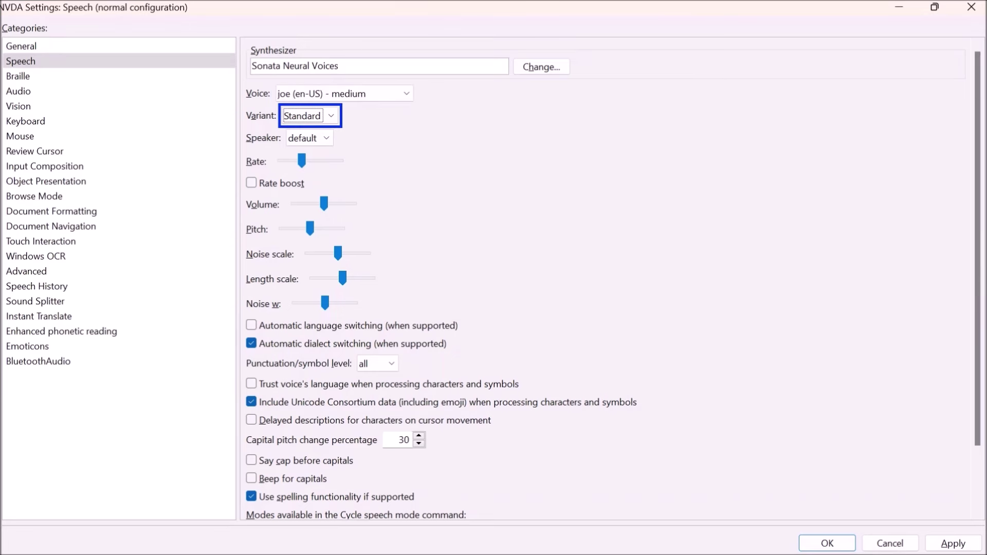
key("shift+Tab")
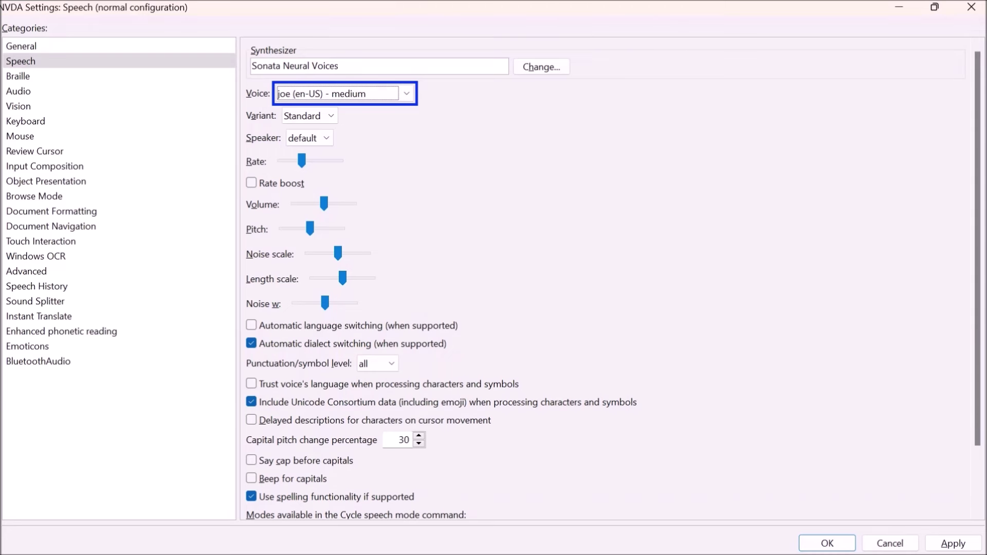
- Try the kathleen (en-US) - low and kristin (en-US) - medium voices, checking the variant of each
key("Down")
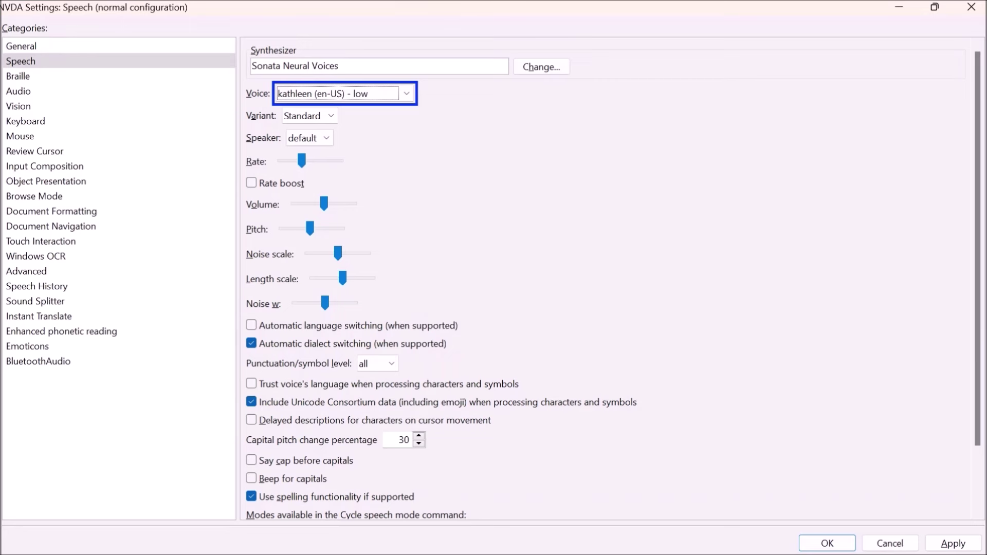
key("Tab")
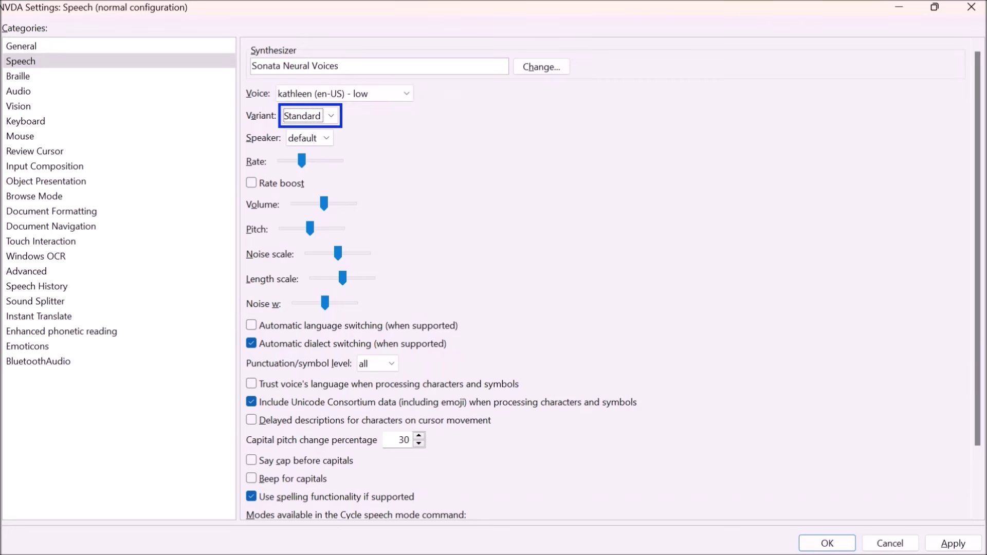
key("shift+Tab")
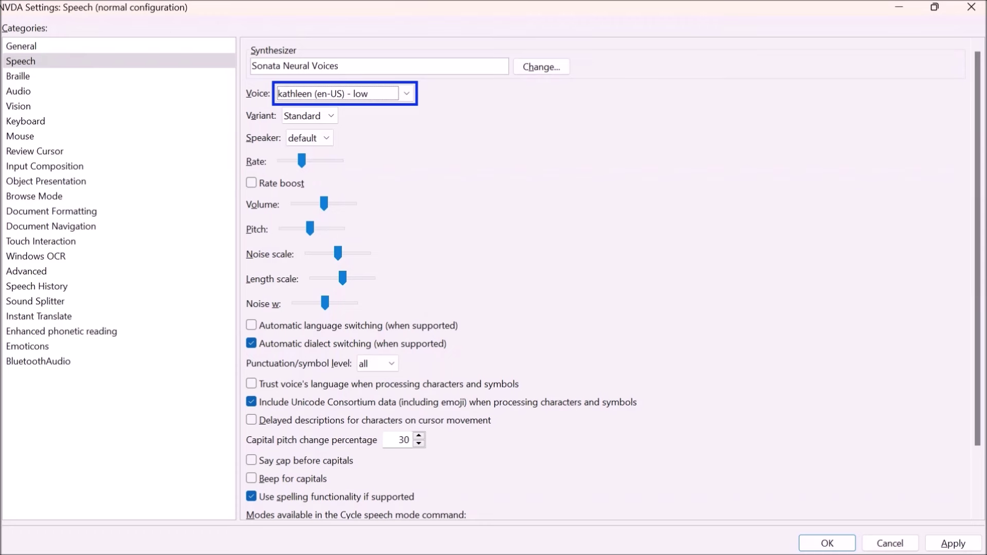
key("Down")
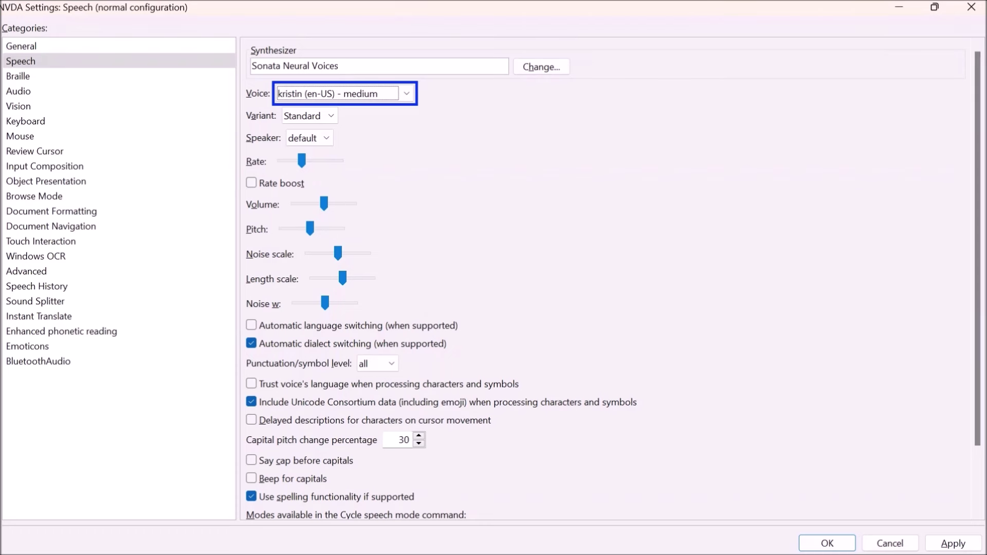
key("Tab")
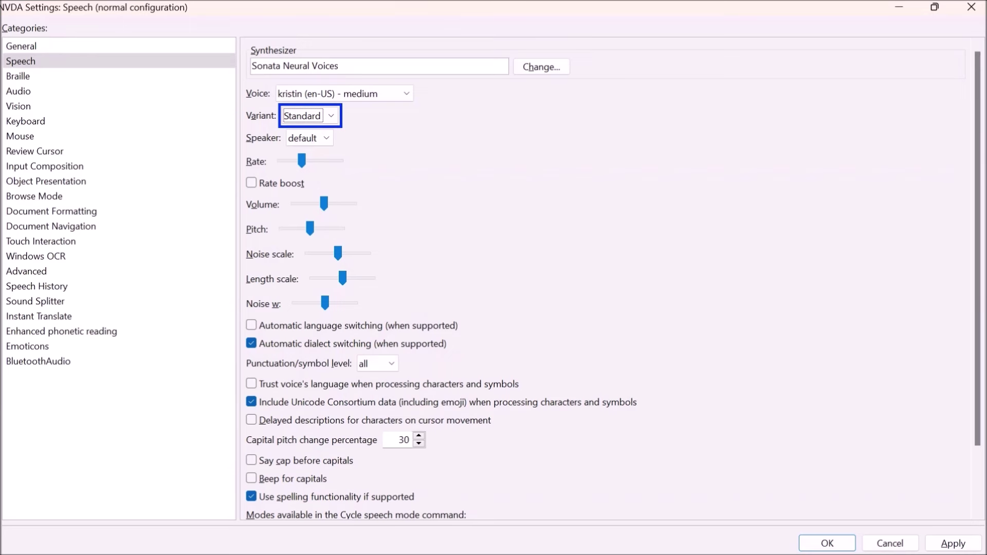
- Try the kusal (en-US) - medium and l2arctic (en-US) - medium voices, checking the variant of each
key("shift+Tab")
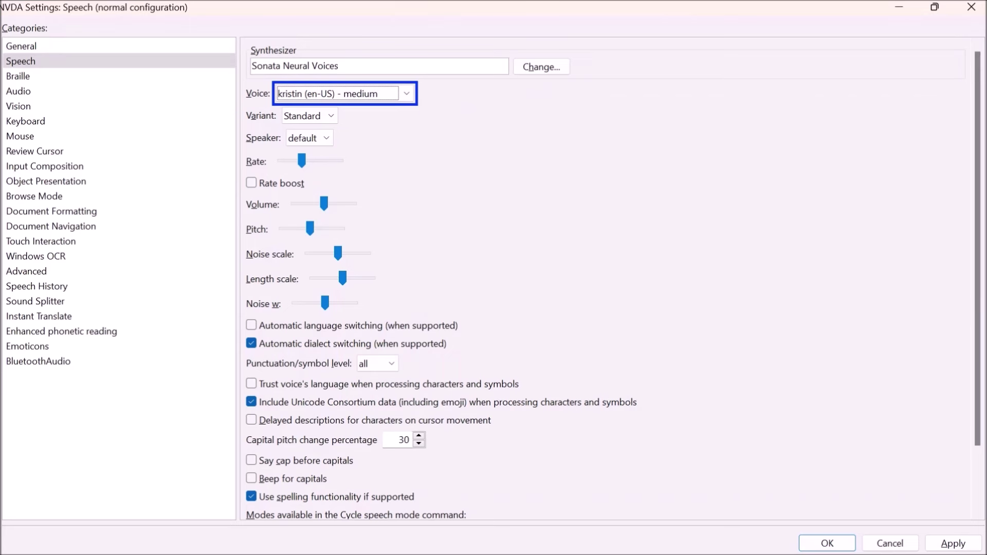
key("Down")
key("Tab")
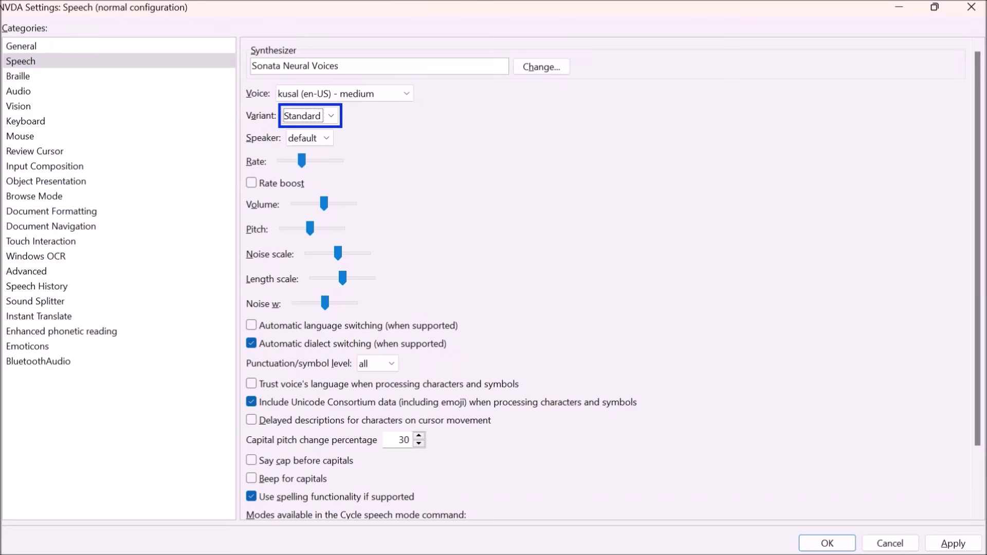
key("shift+Tab")
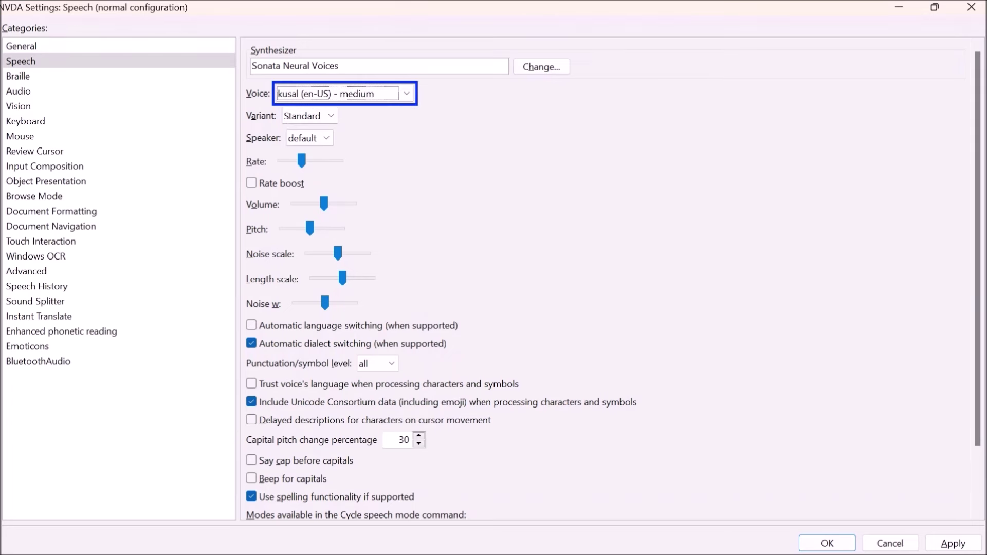
key("Down")
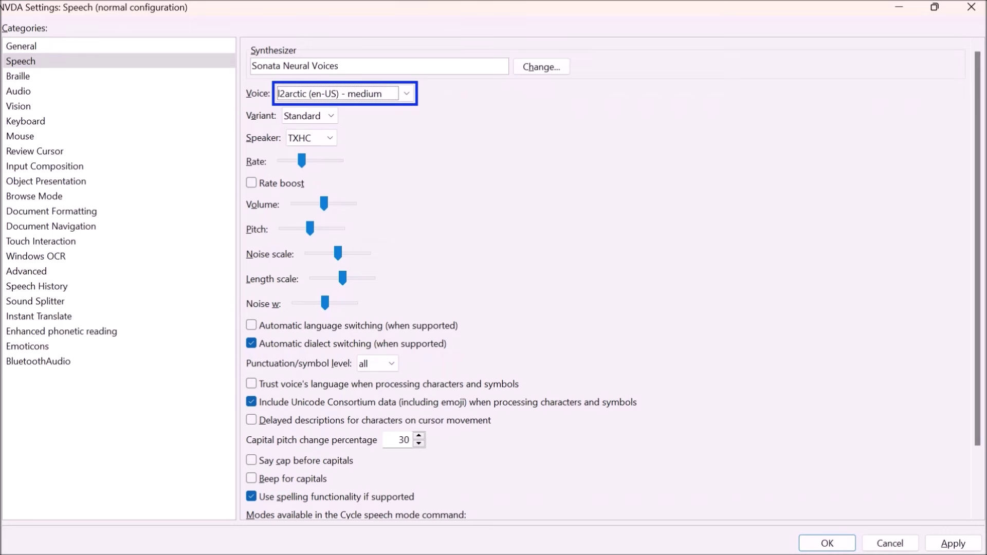
key("Tab")
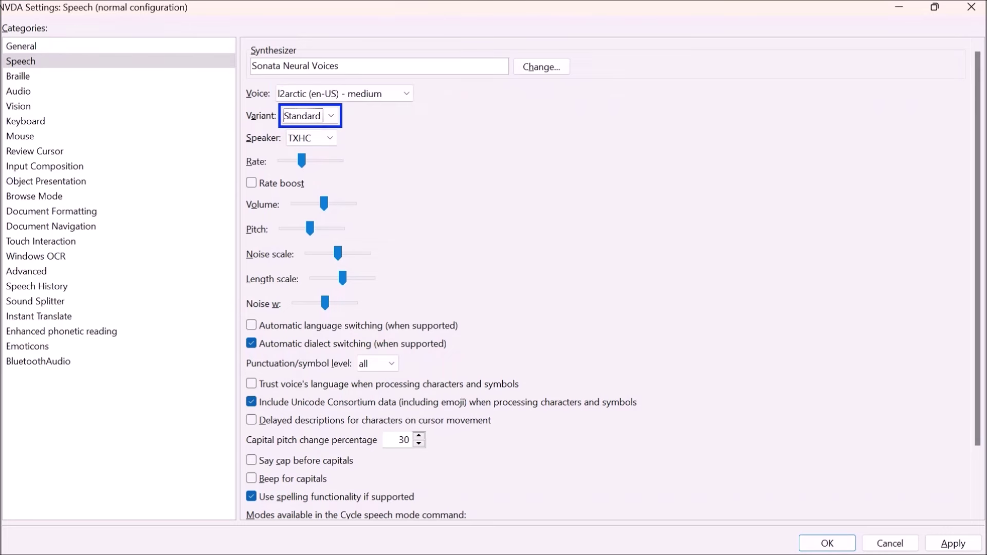
- Try the lessac (en-US) - high and libritts (en-US) - high voices, checking the variant of each
key("shift+Tab")
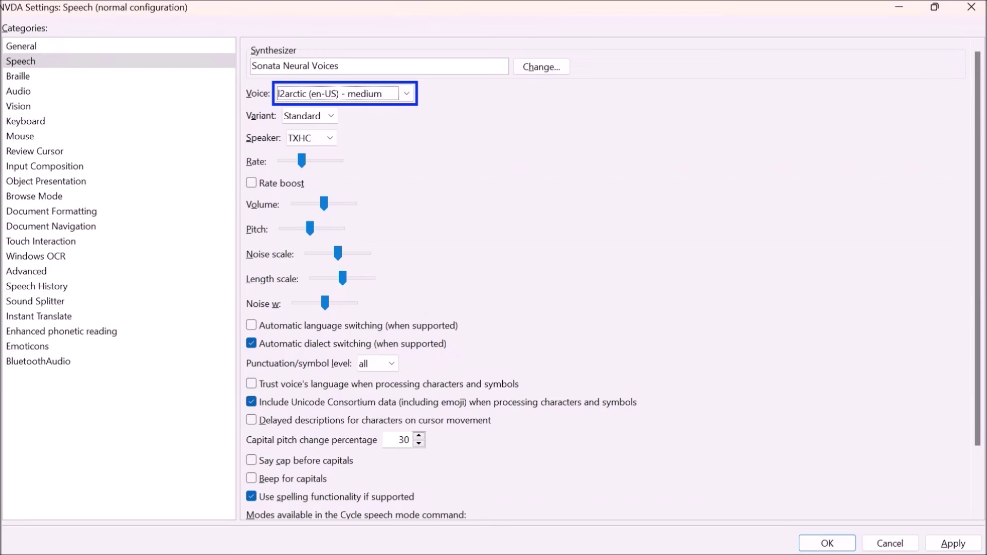
key("Down")
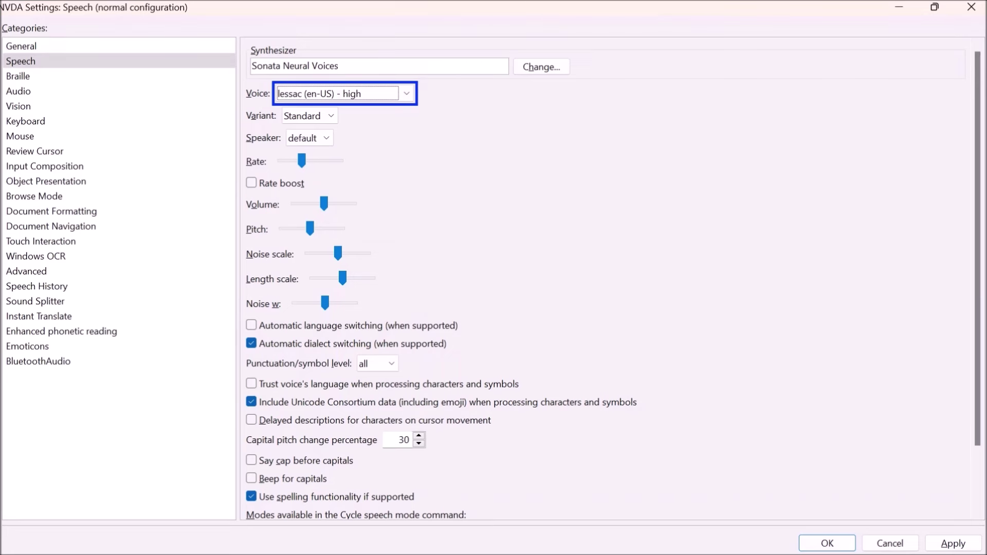
key("Tab")
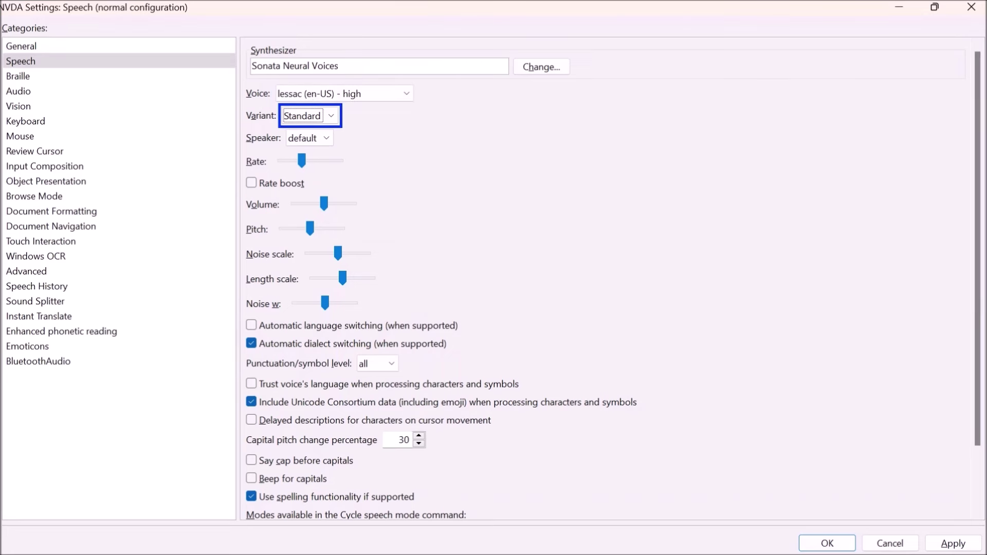
key("shift+Tab")
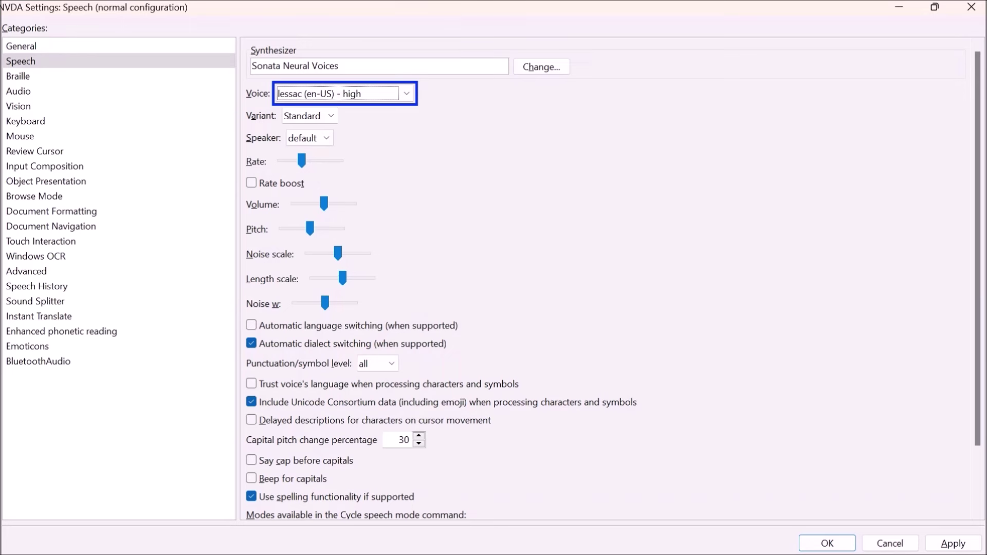
key("Down")
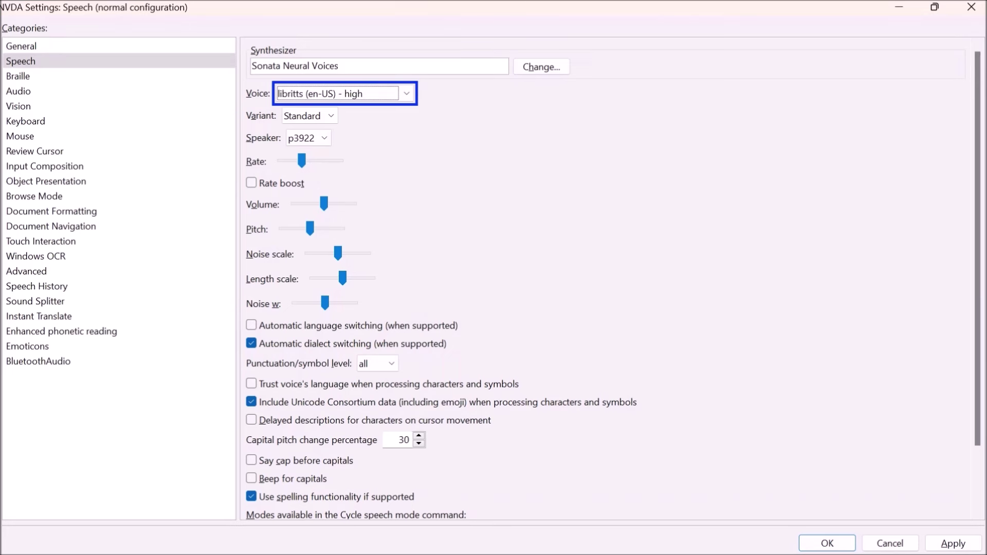
key("Tab")
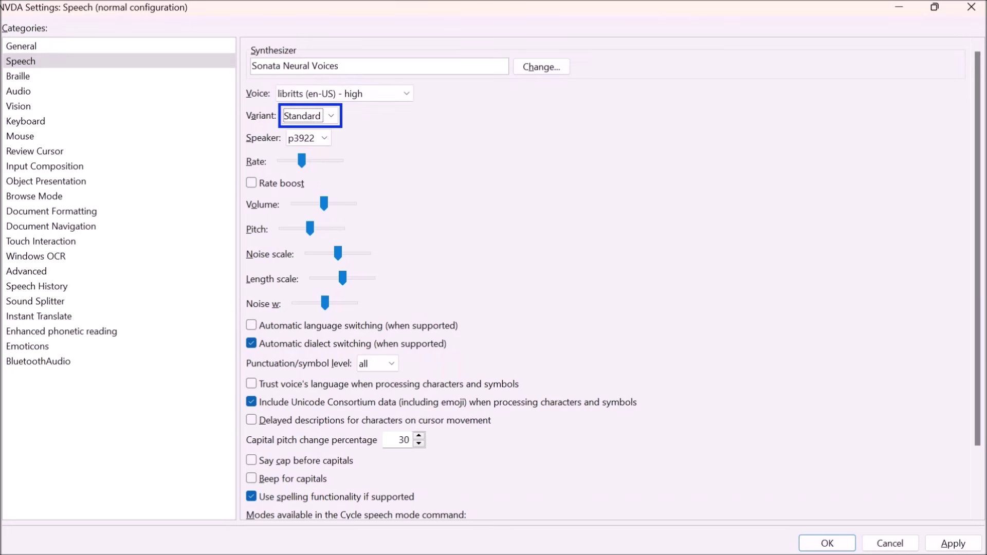
- Try the libritts_r (en-US) - medium and ljspeech (en-US) - high voices, checking the variant of each
key("shift+Tab")
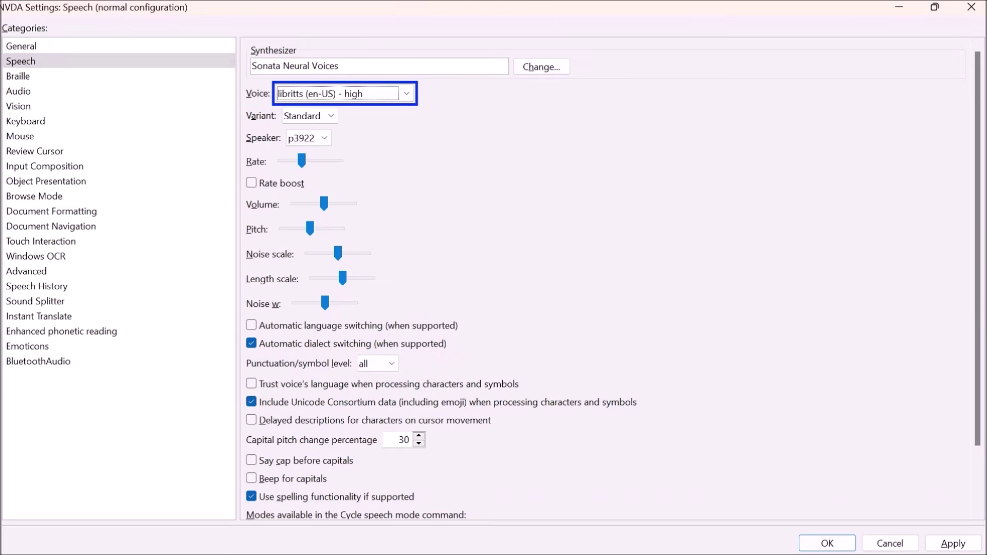
key("Down")
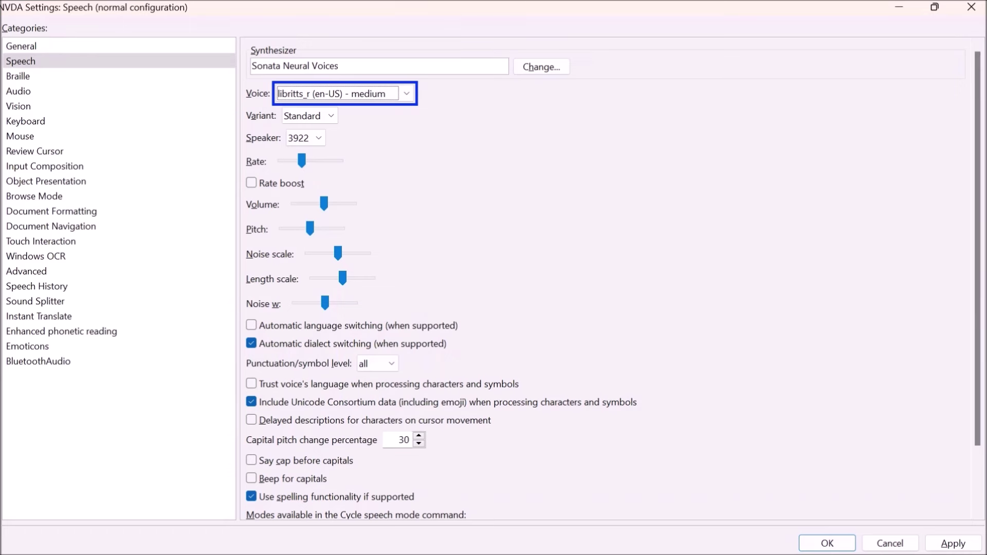
key("Tab")
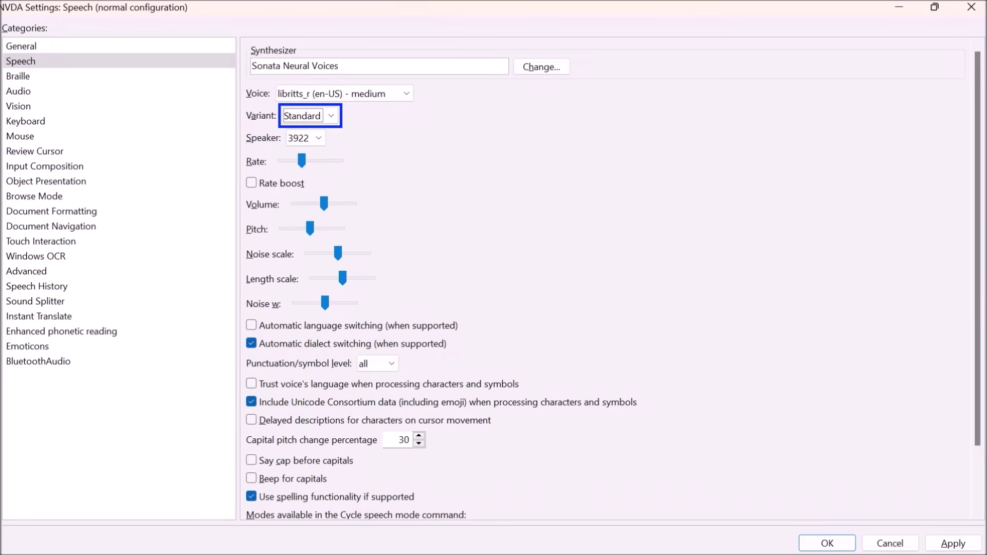
key("shift+Tab")
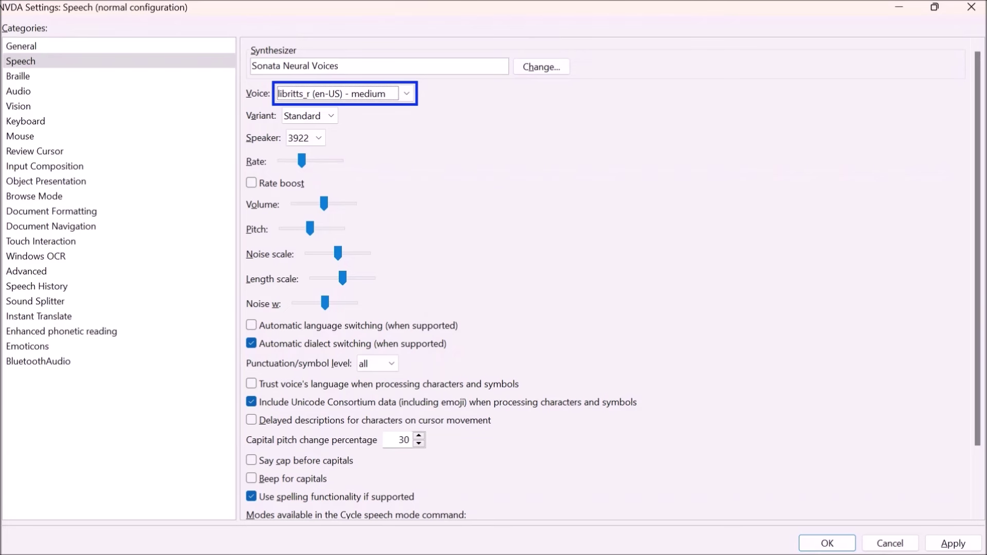
key("Down")
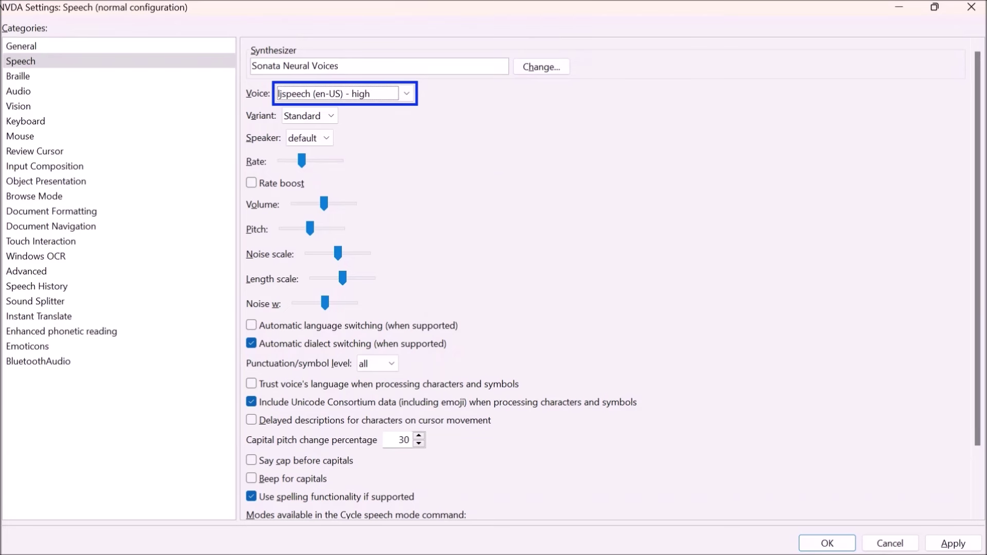
key("Tab")
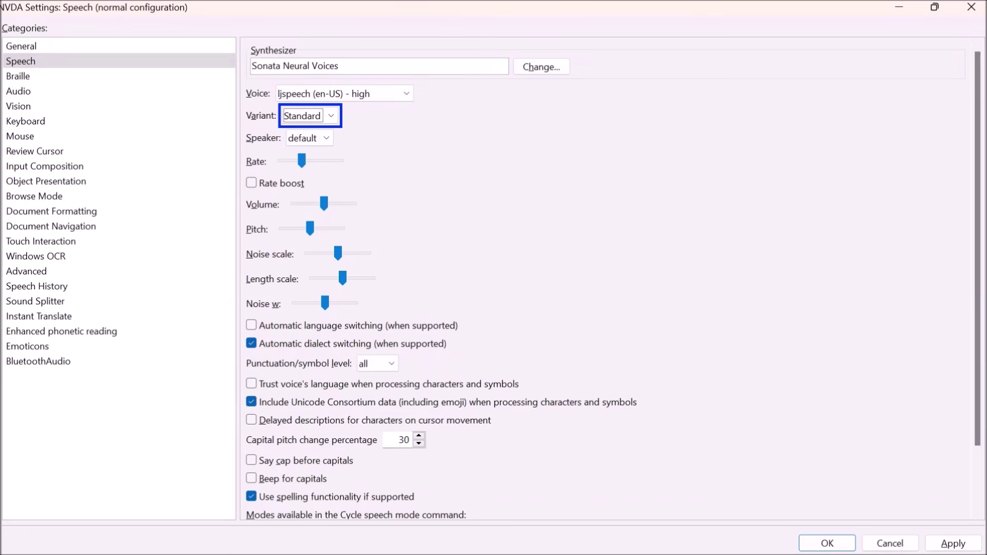
- Choose the ryan (en-US) - high voice, check its variant, and close the speech settings
key("shift+Tab")
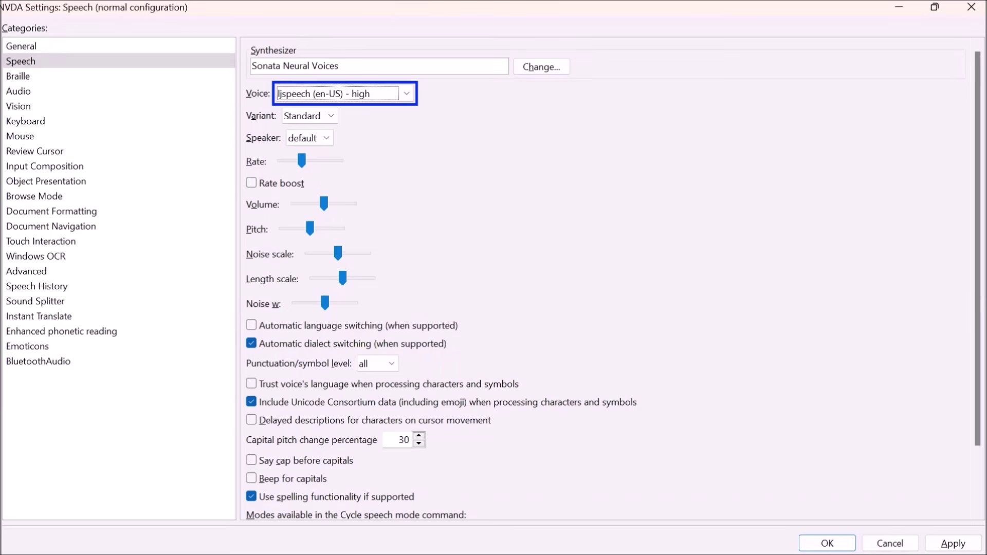
key("Down")
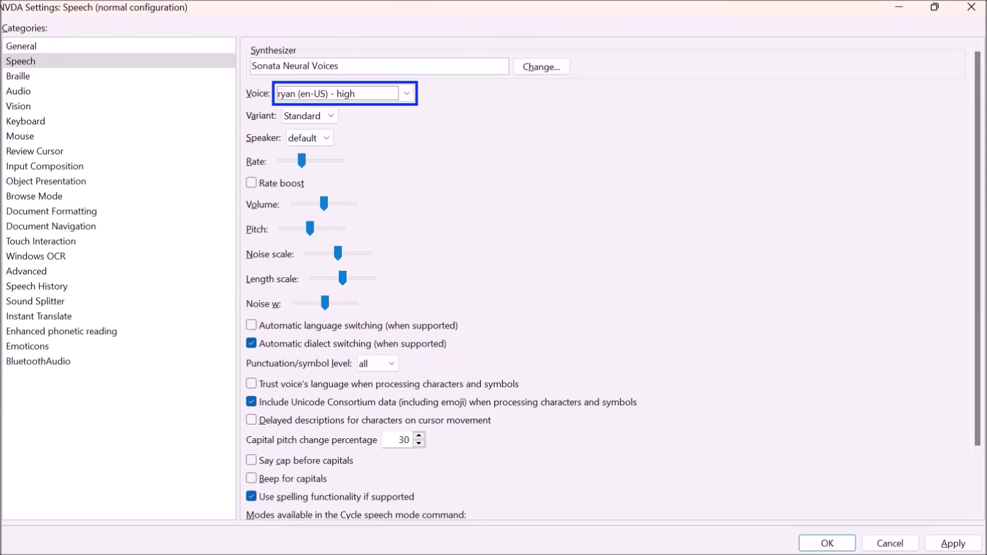
key("Tab")
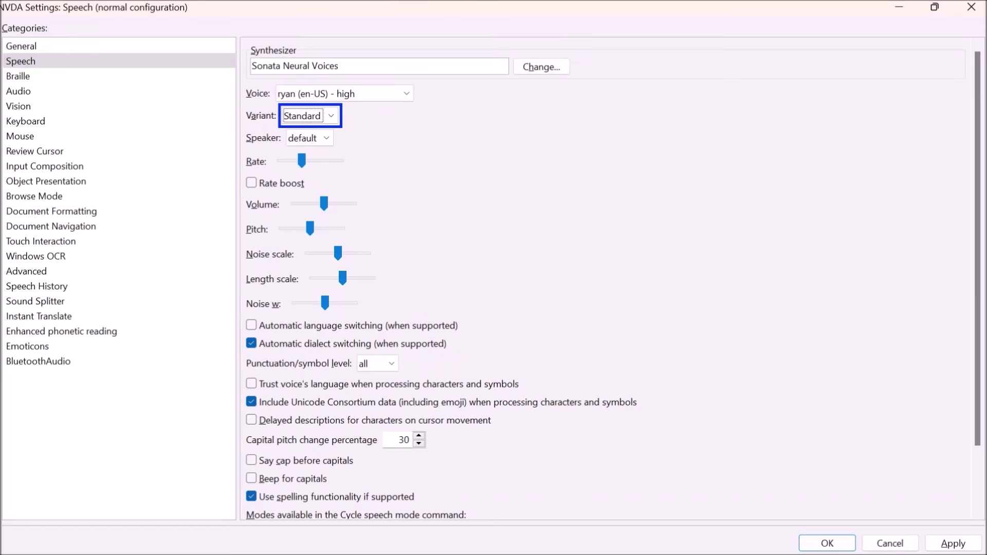
key("shift+Tab")
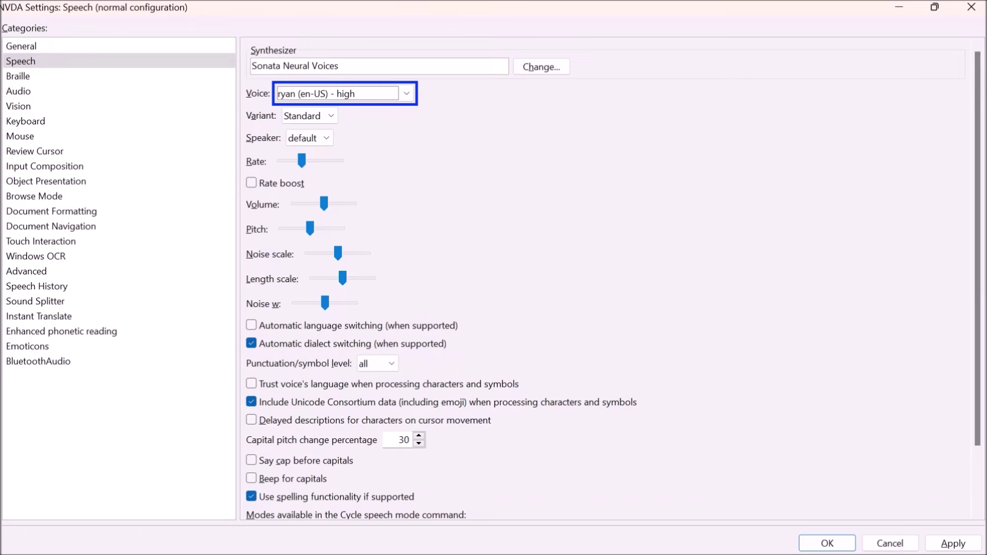
key("Tab")
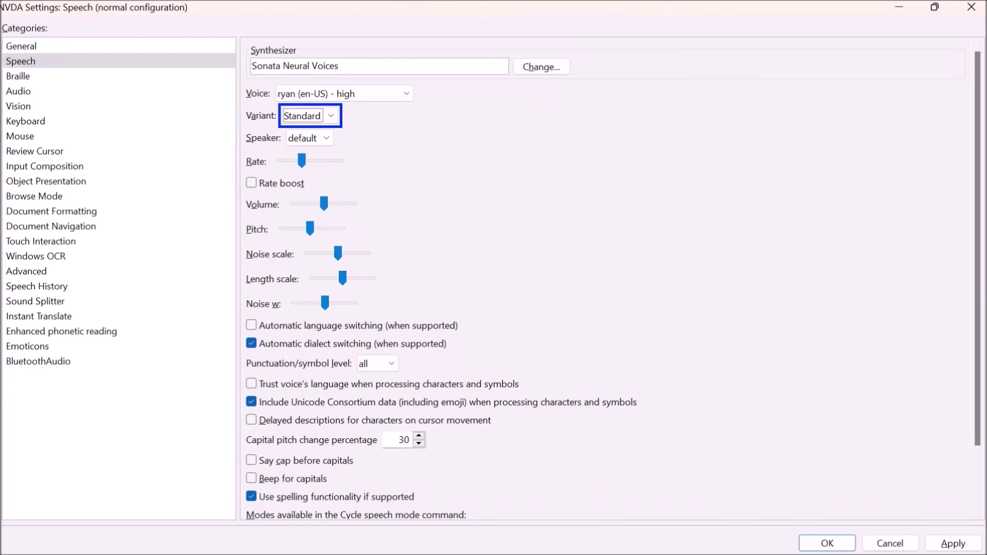
key("Escape")
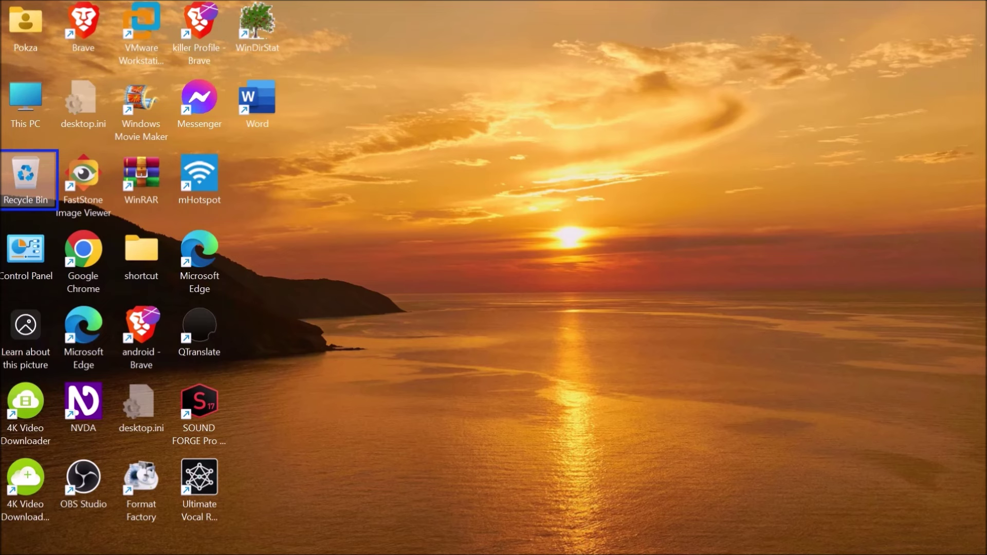
- Listen to the chosen voice on desktop items: the user folder, This PC, Recycle Bin and FastStone Image Viewer
left_click(25, 28)
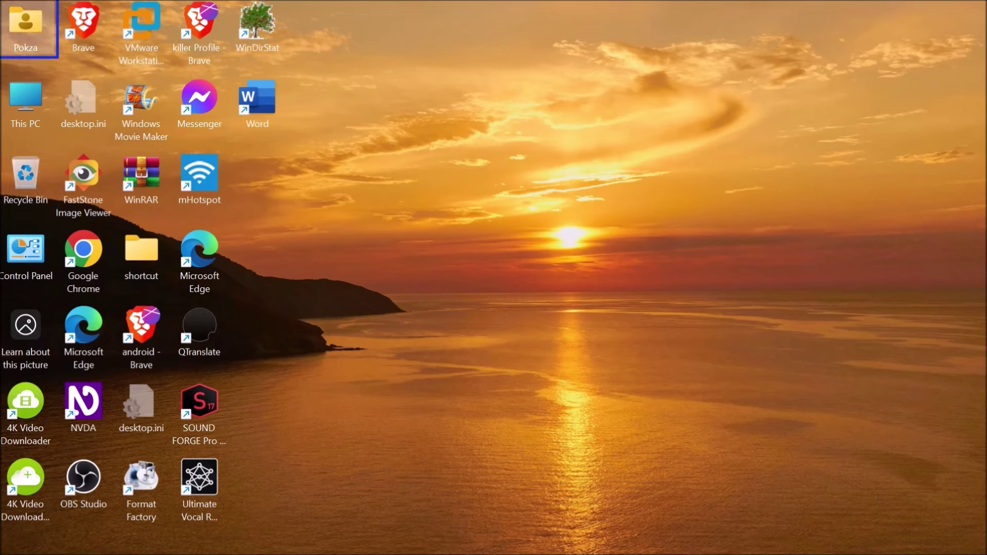
left_click(25, 103)
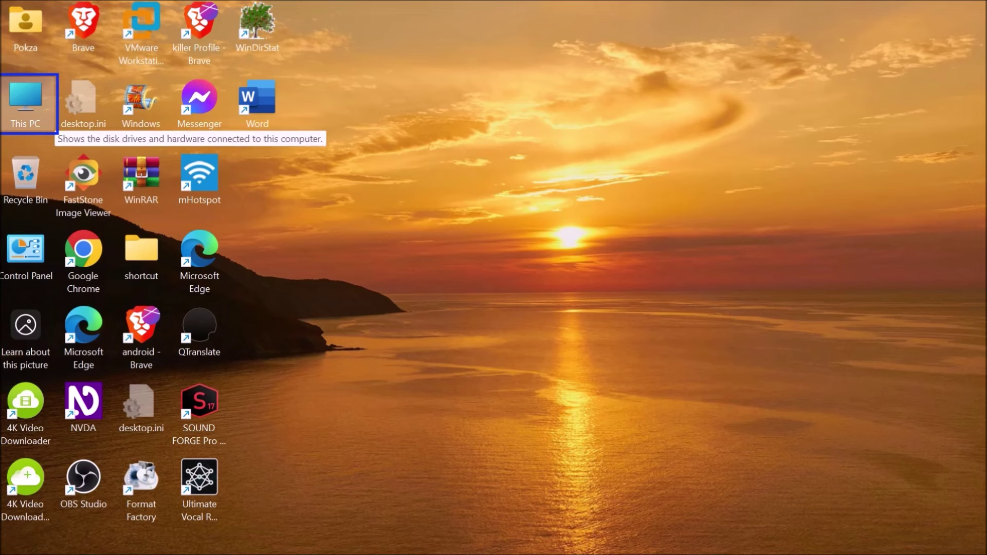
left_click(25, 180)
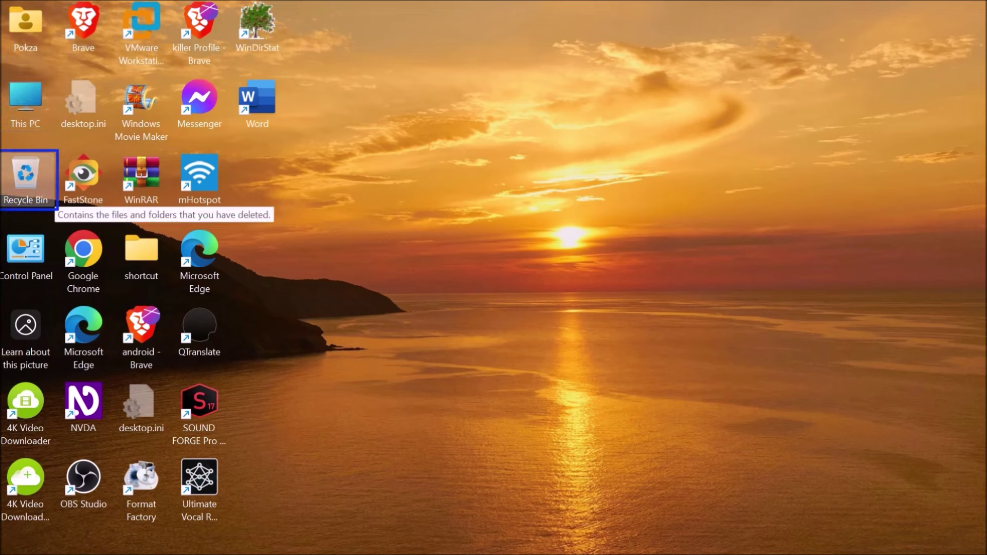
left_click(84, 180)
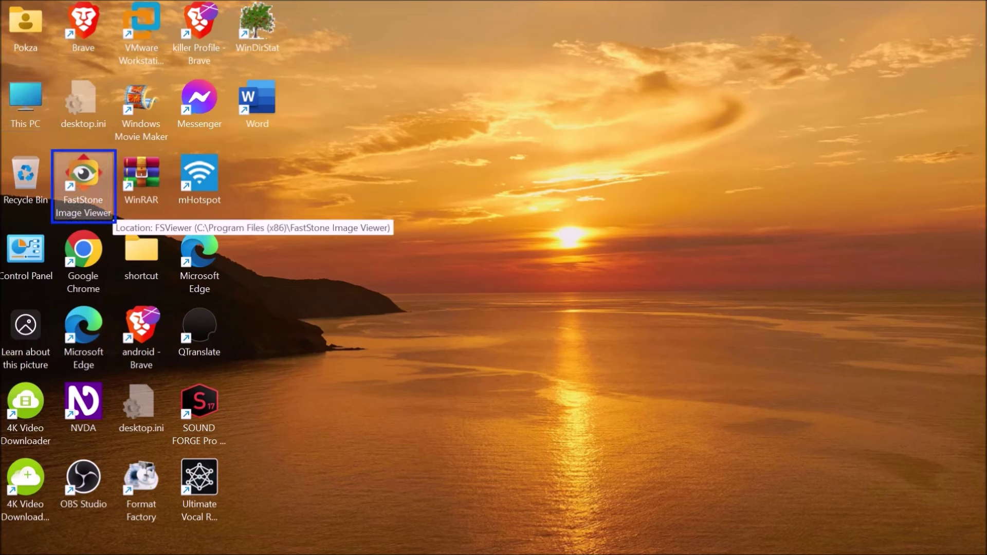
- Reopen the speech settings, review the options from voice and variant through rate, rate boost and volume, and close the settings
key("ctrl+Insert+v")
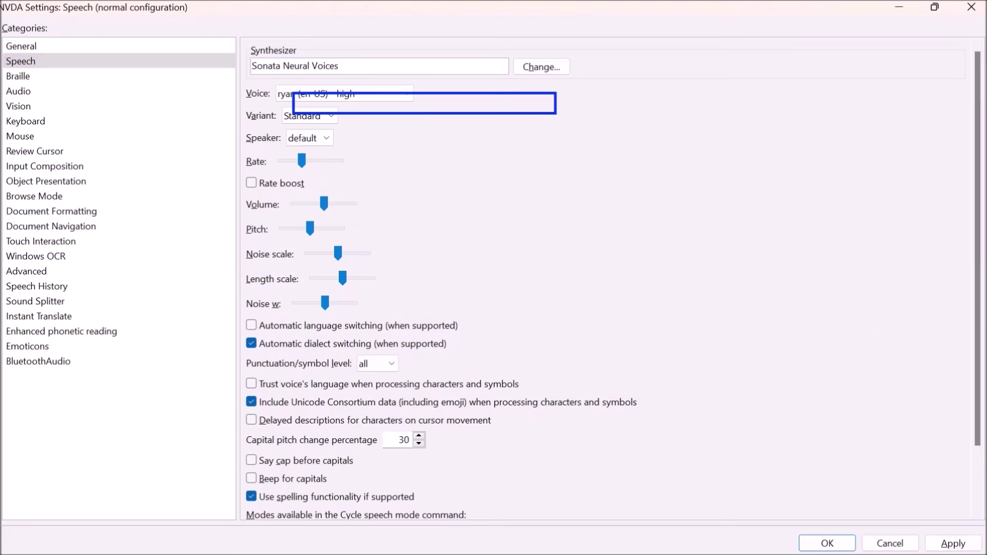
key("Tab")
key("Tab")
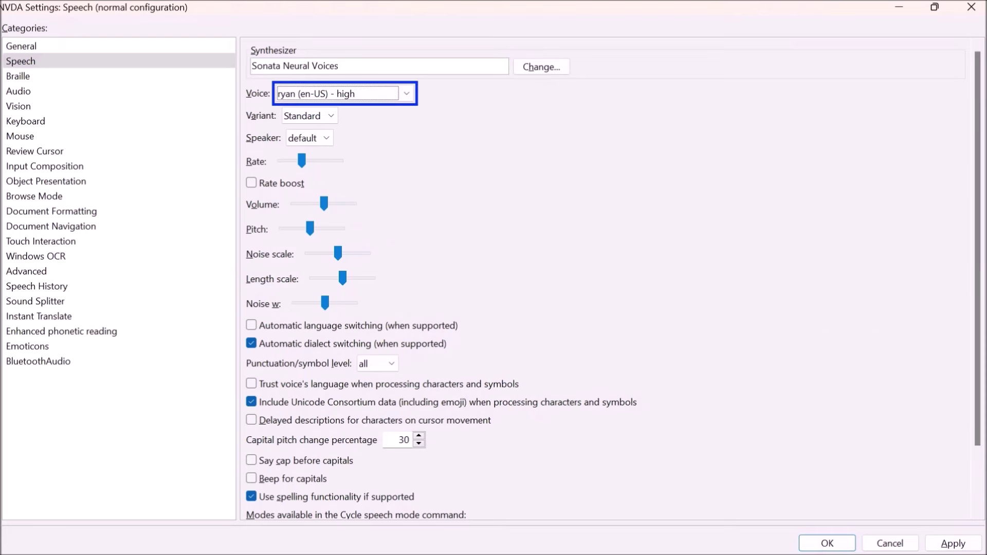
key("Tab")
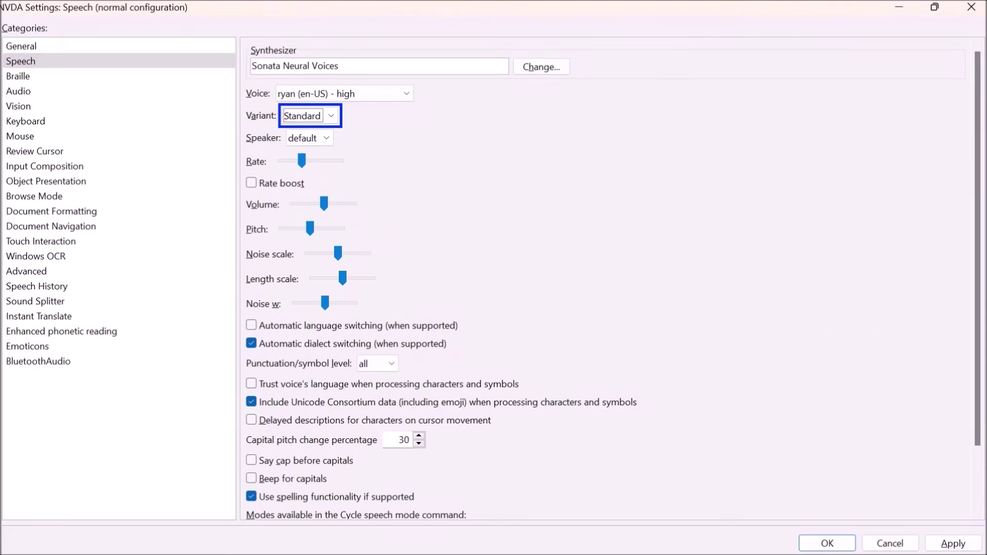
key("Tab")
key("Tab")
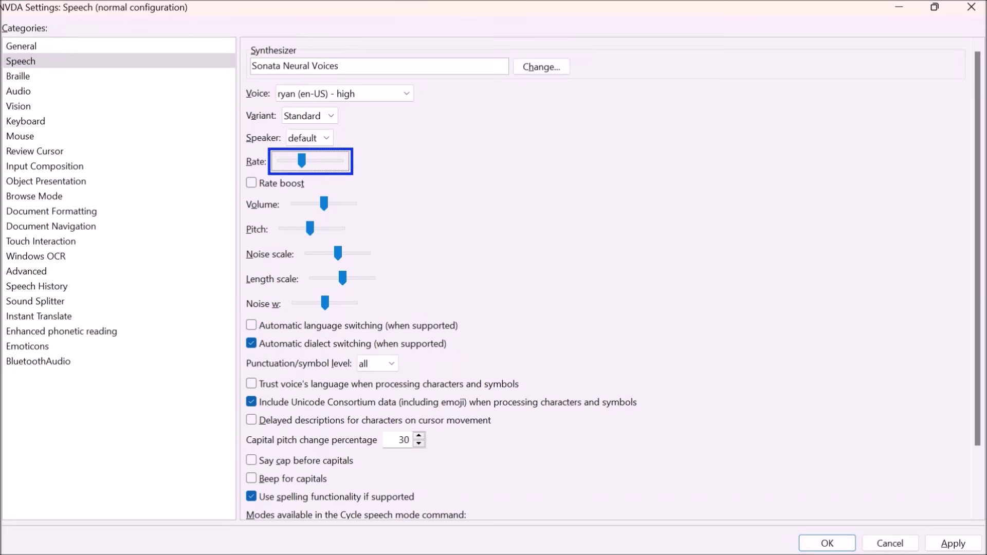
key("Tab")
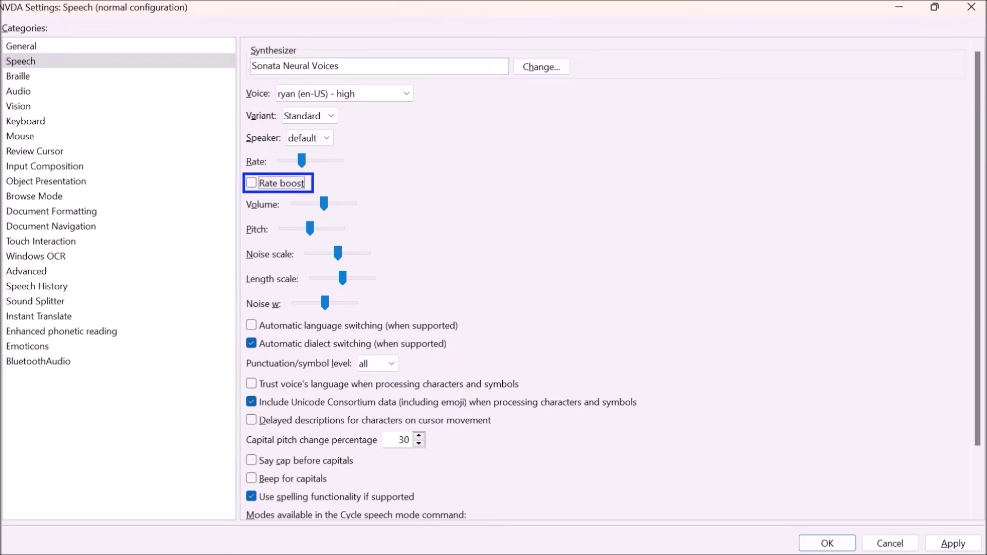
key("Tab")
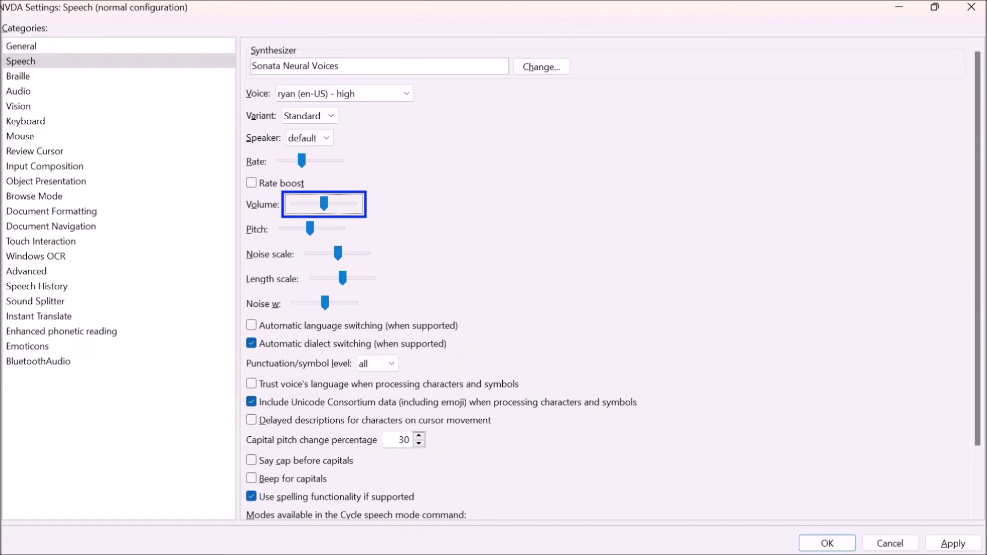
key("Escape")
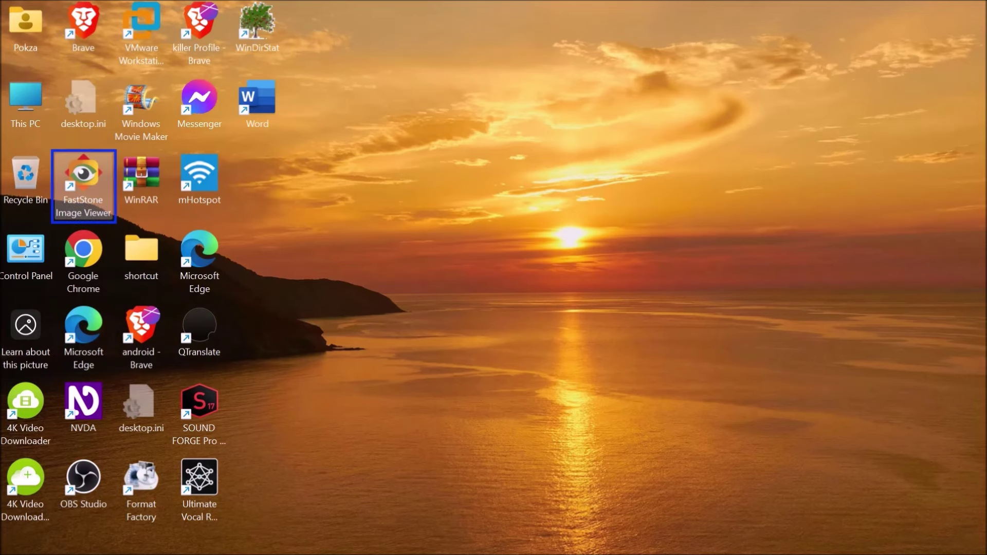
key("ctrl+Insert+v")
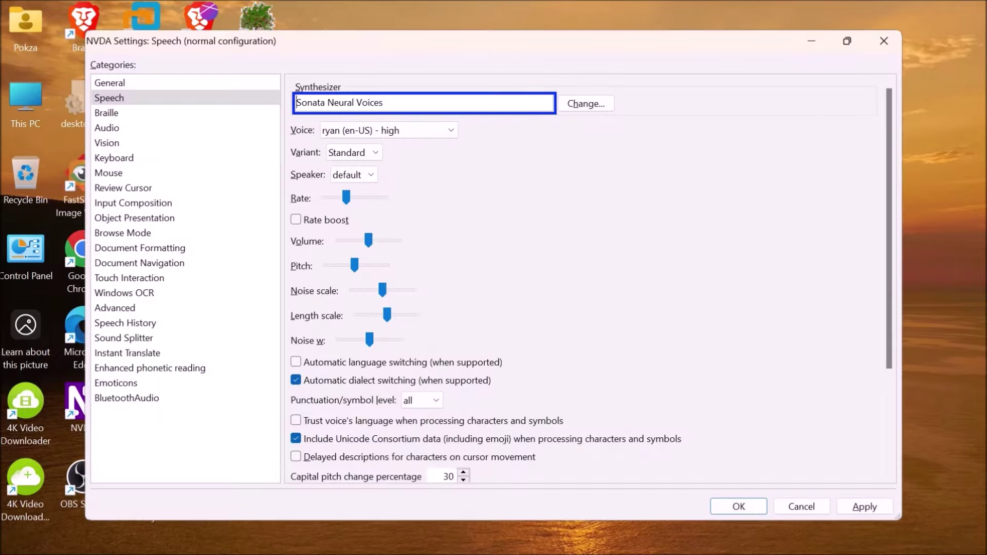
key("Escape")
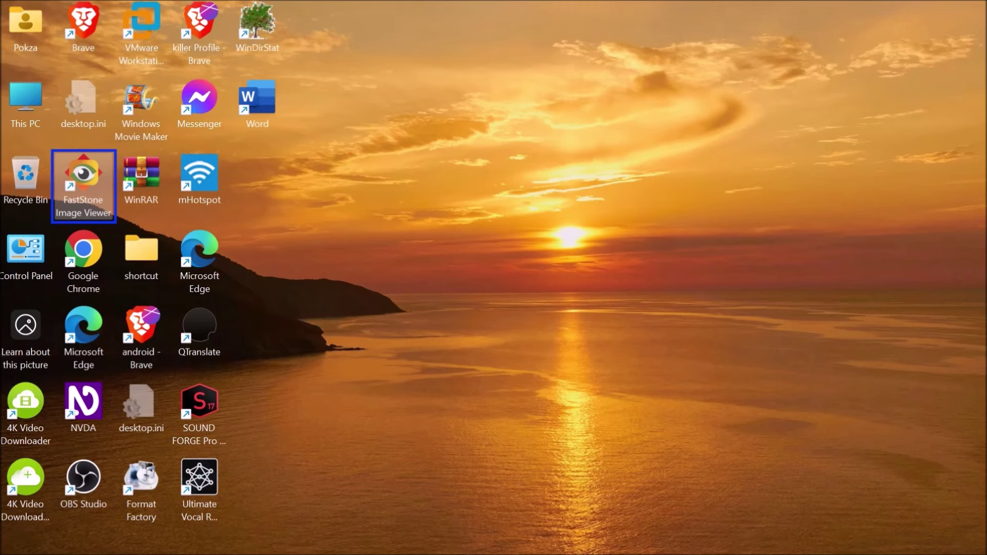
- Select the OBS Studio shortcut on the desktop
key("Home")
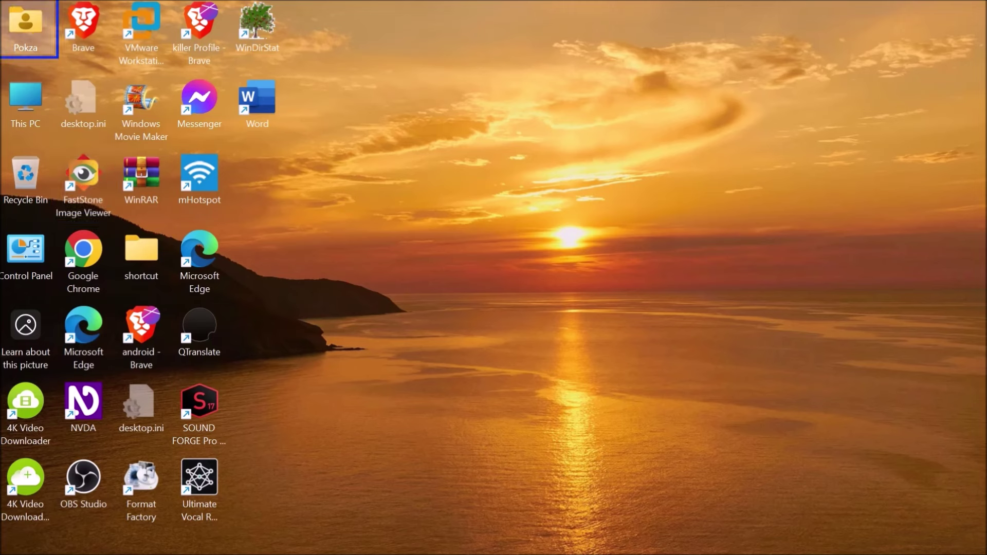
key("o")
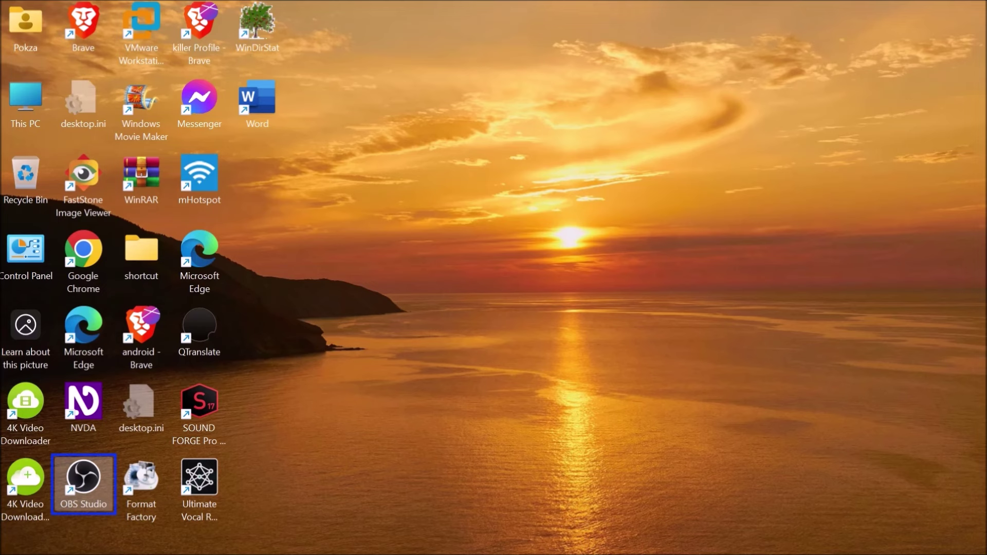